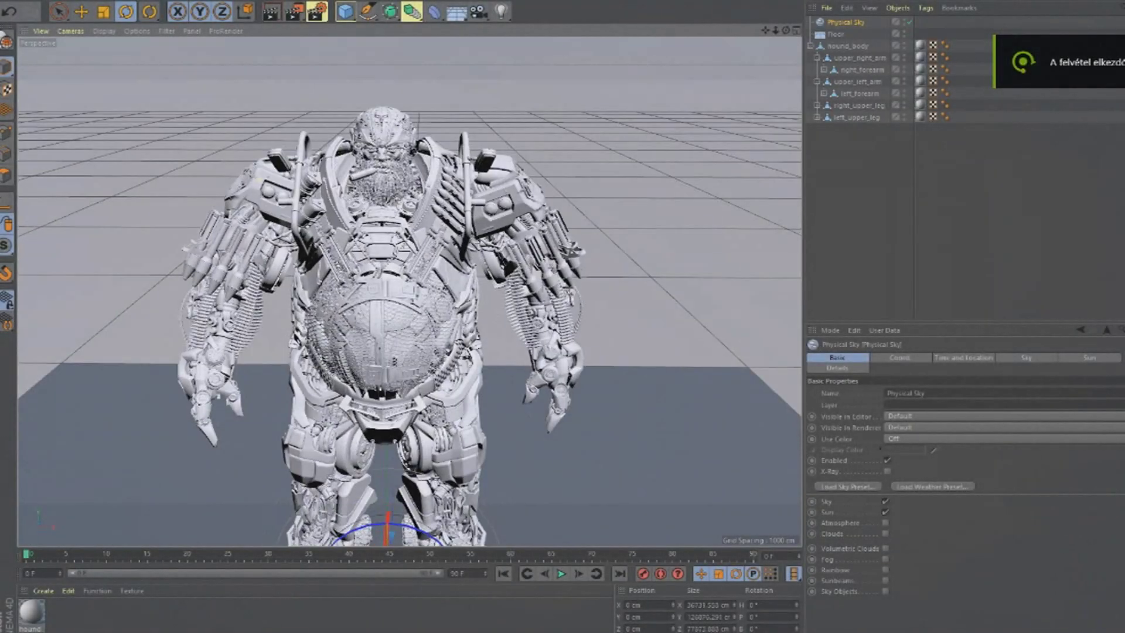
- Rotate upper_left_arm at the shoulder so the left arm swings out near horizontal
scroll(402, 115, up, 2)
scroll(402, 115, up, 4)
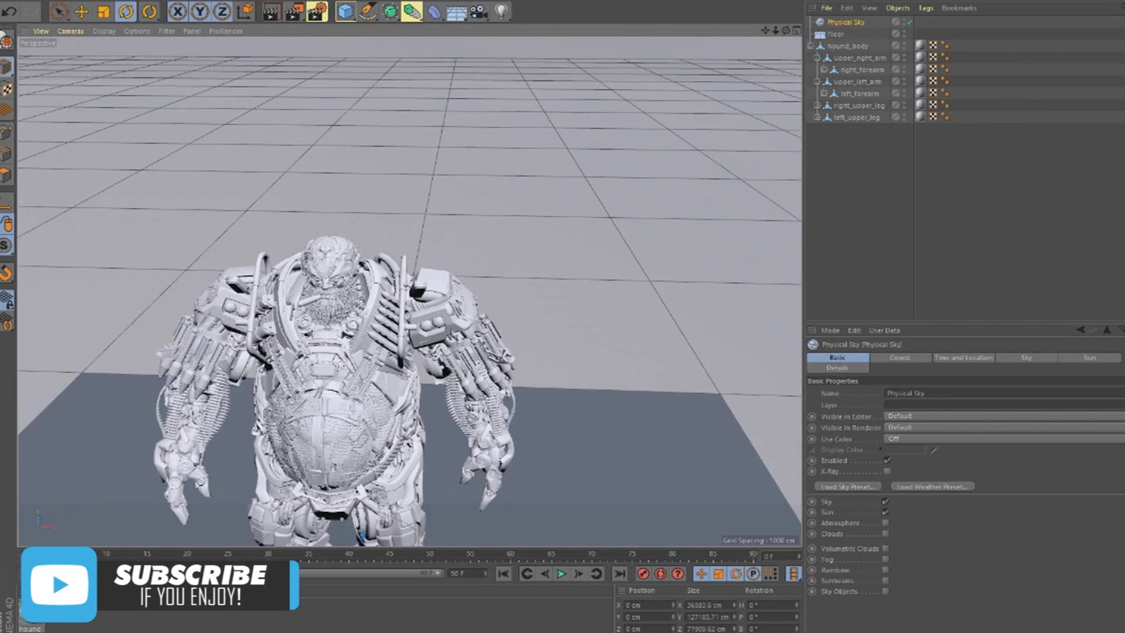
click(413, 300)
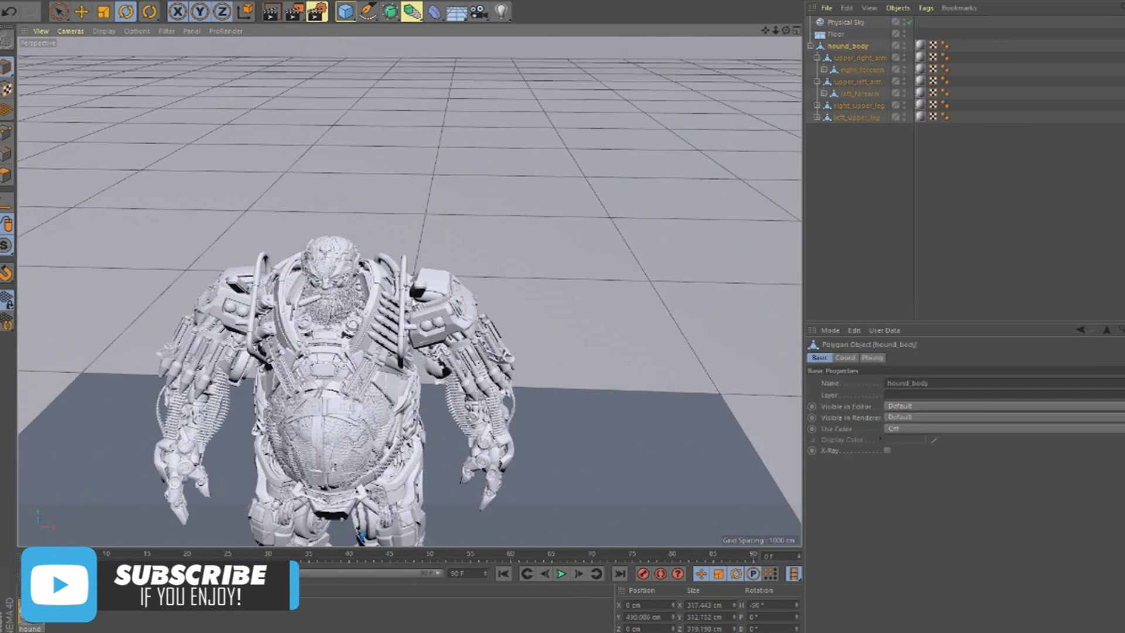
click(439, 318)
mouse_move(438, 323)
mouse_down()
mouse_move(401, 142)
mouse_move(449, 258)
mouse_move(399, 242)
mouse_move(451, 252)
mouse_up()
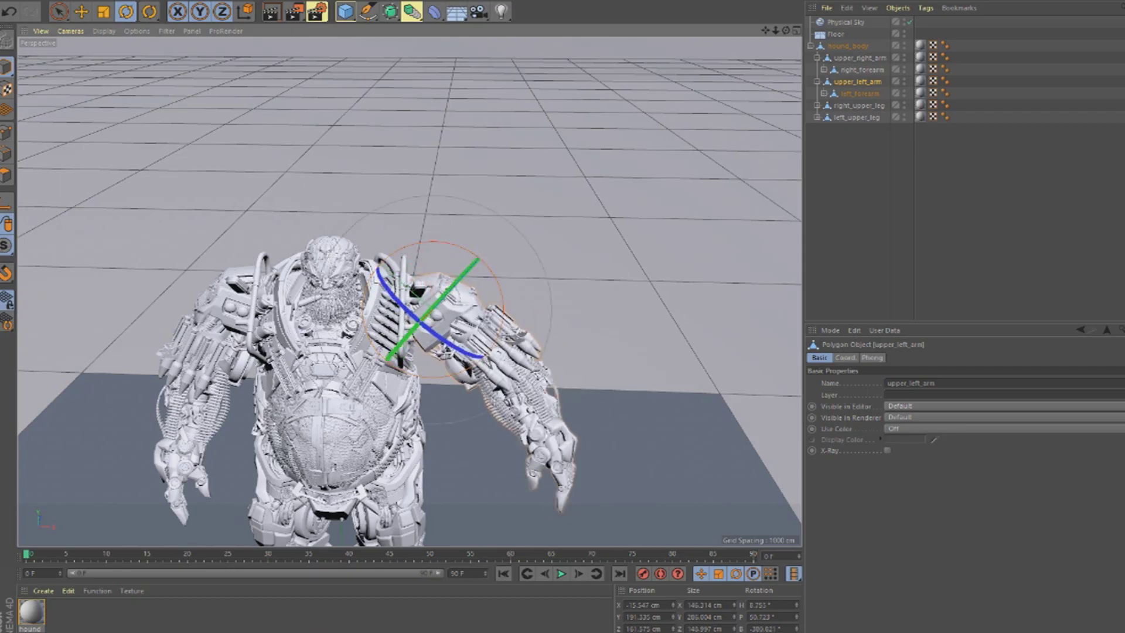
mouse_move(453, 251)
mouse_down()
mouse_move(417, 275)
mouse_move(469, 162)
mouse_up()
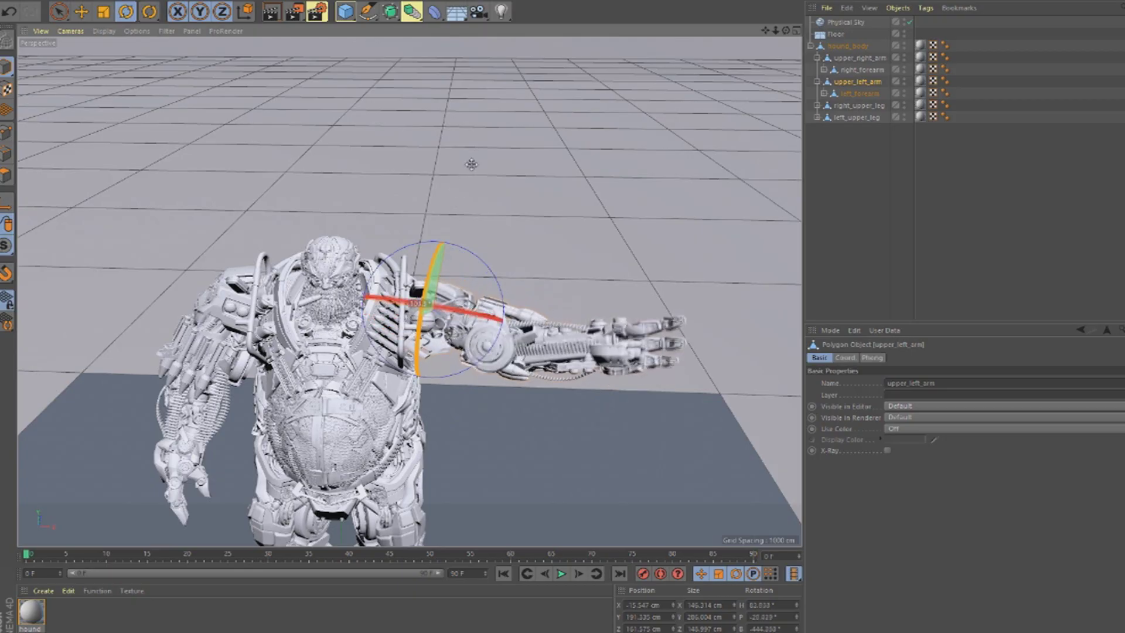
- Bend left_forearm upward and turn it sideways
click(577, 362)
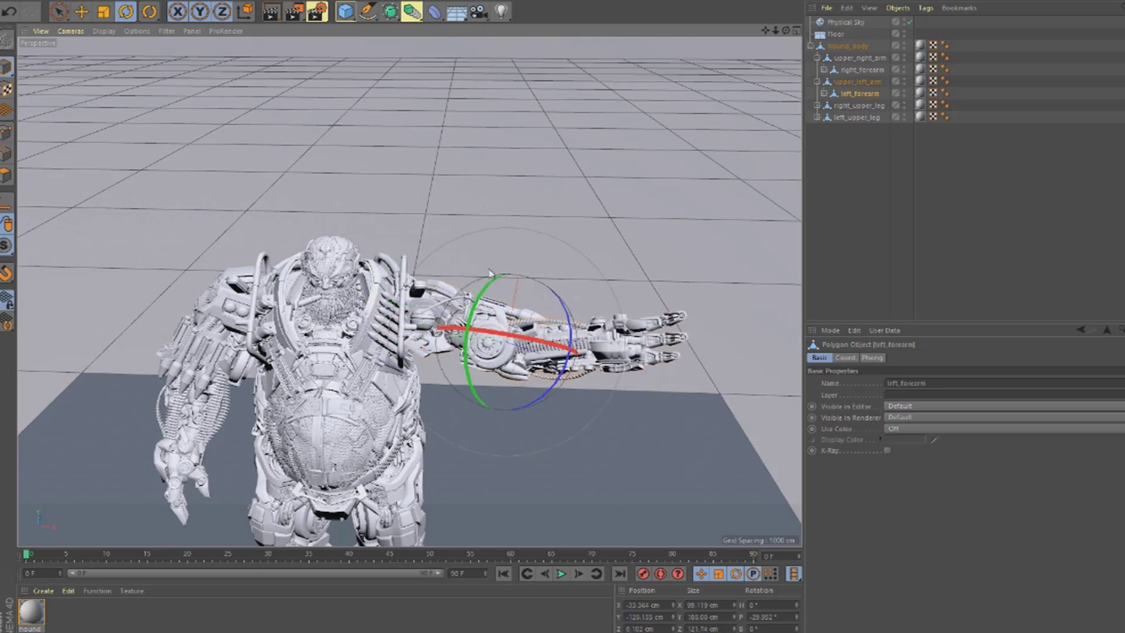
drag(568, 311, 527, 258)
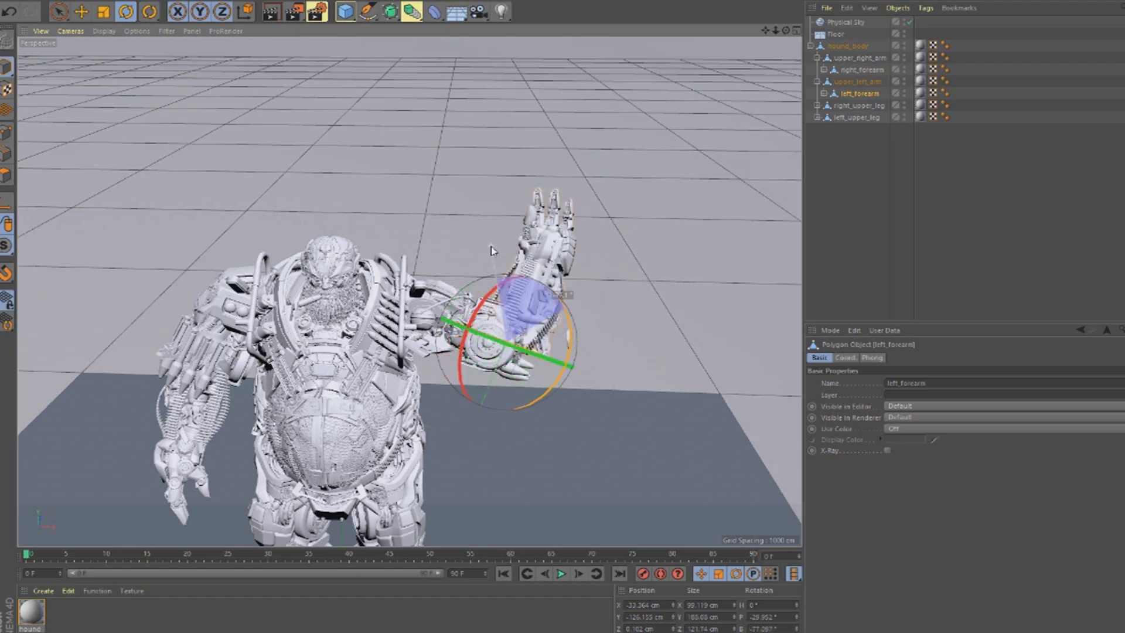
drag(530, 296, 513, 320)
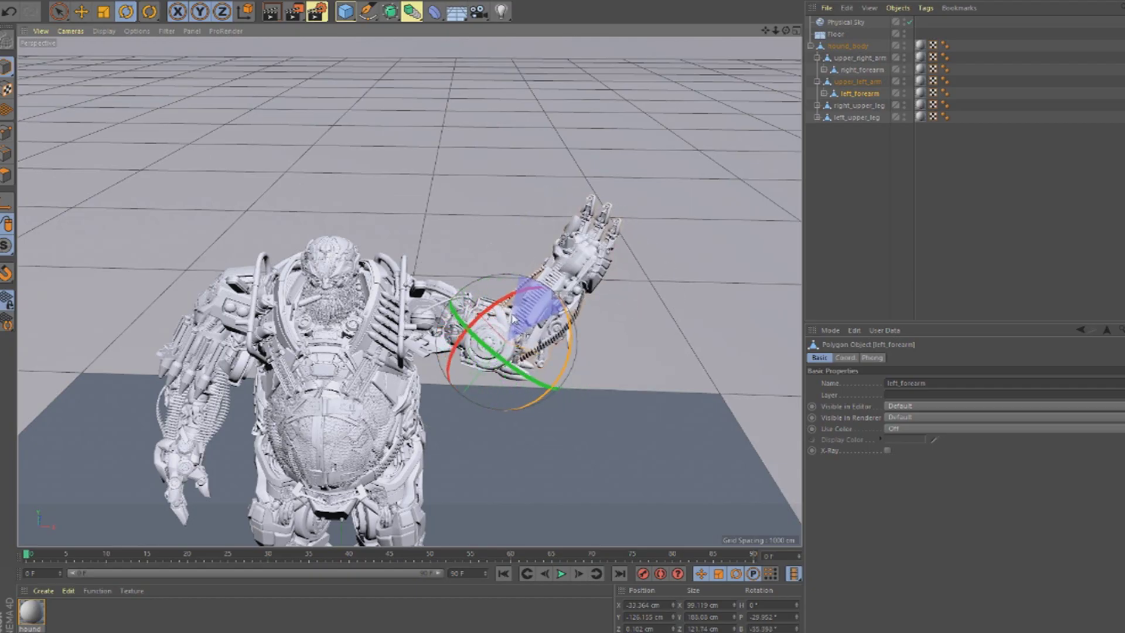
mouse_move(505, 361)
mouse_down()
mouse_move(531, 379)
mouse_move(495, 385)
mouse_move(622, 265)
mouse_up()
- Tilt and twist left_hand to P -38.266° and B 60.79°
click(593, 243)
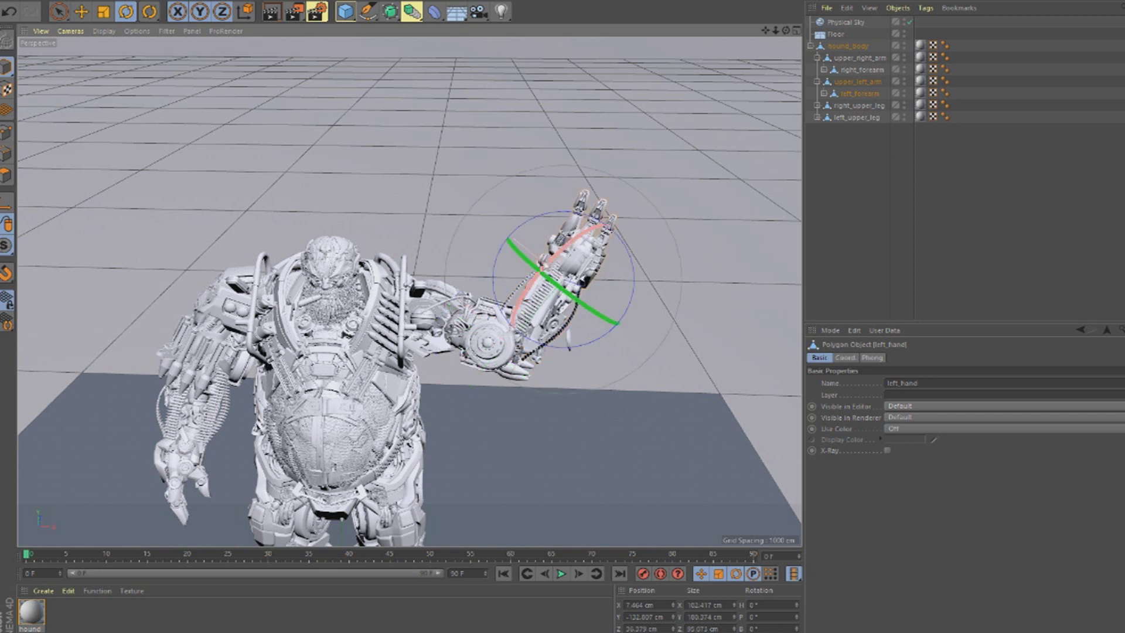
drag(559, 249, 560, 245)
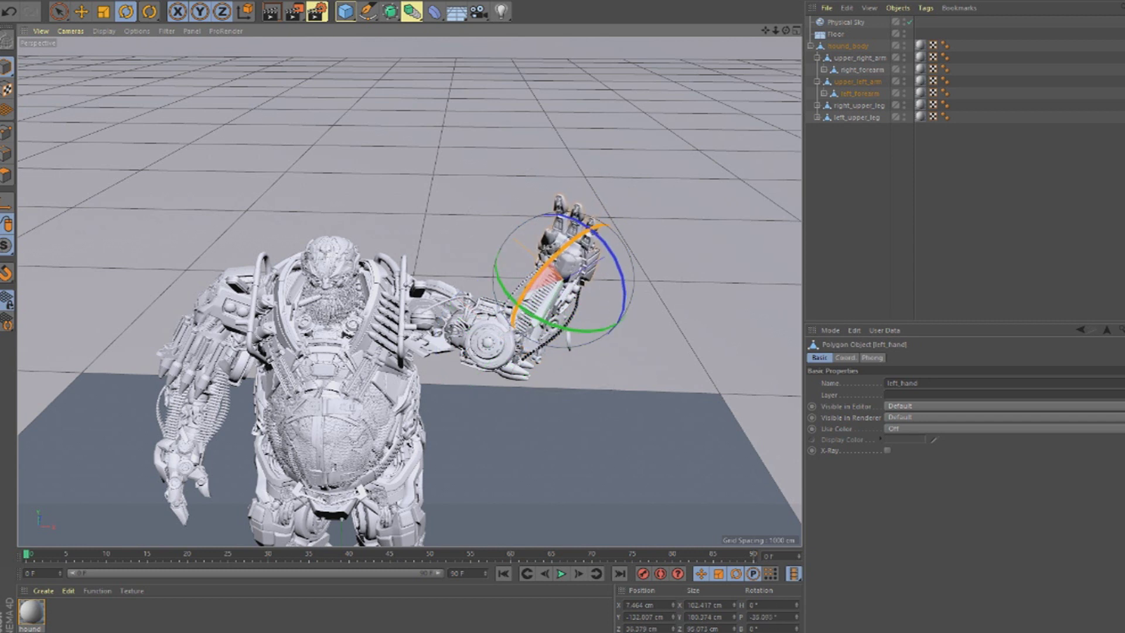
drag(507, 305, 517, 307)
mouse_move(622, 277)
mouse_down()
mouse_move(669, 377)
mouse_move(641, 346)
mouse_up()
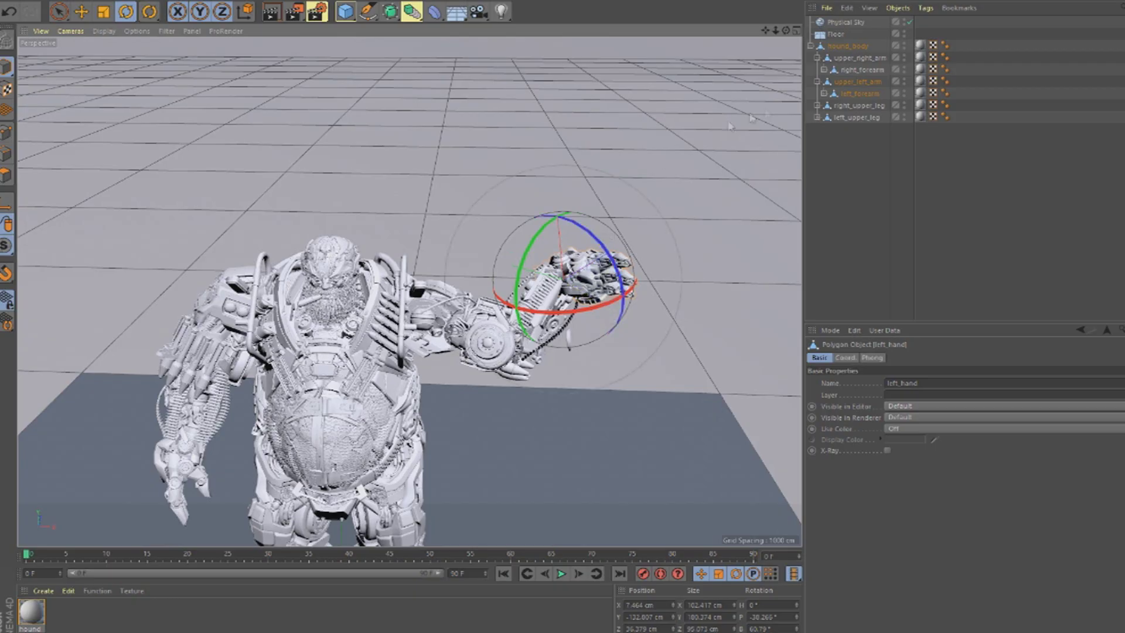
alt+drag(765, 38, 733, 117)
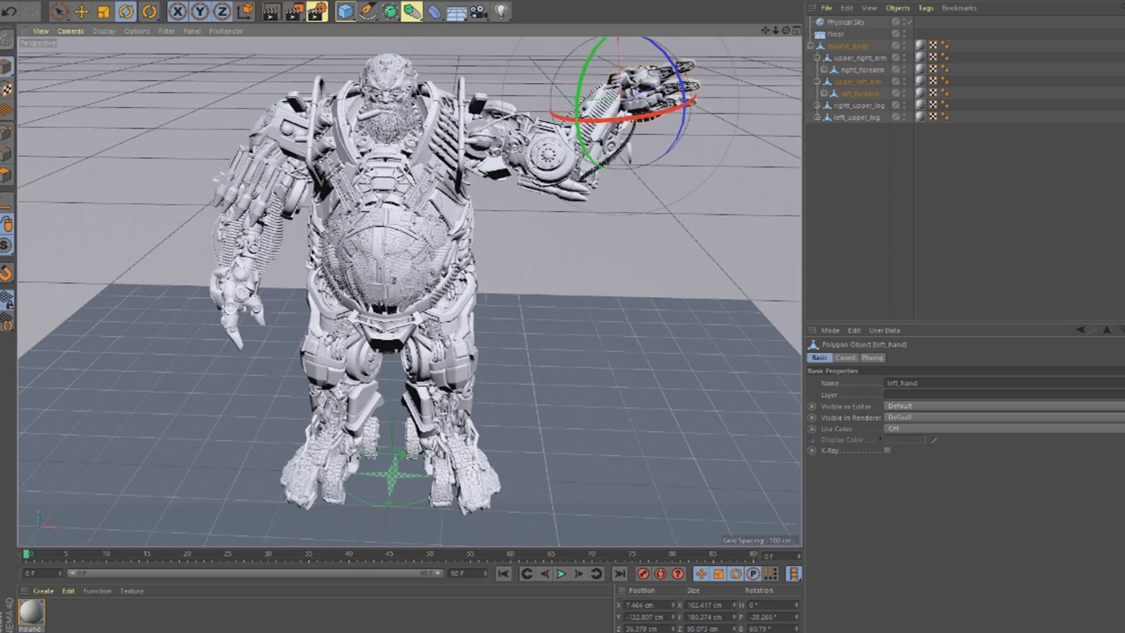
- Rotate left_upper_leg so the leg swings up and outward
click(857, 117)
mouse_move(449, 331)
mouse_down()
mouse_move(483, 356)
mouse_move(485, 340)
mouse_up()
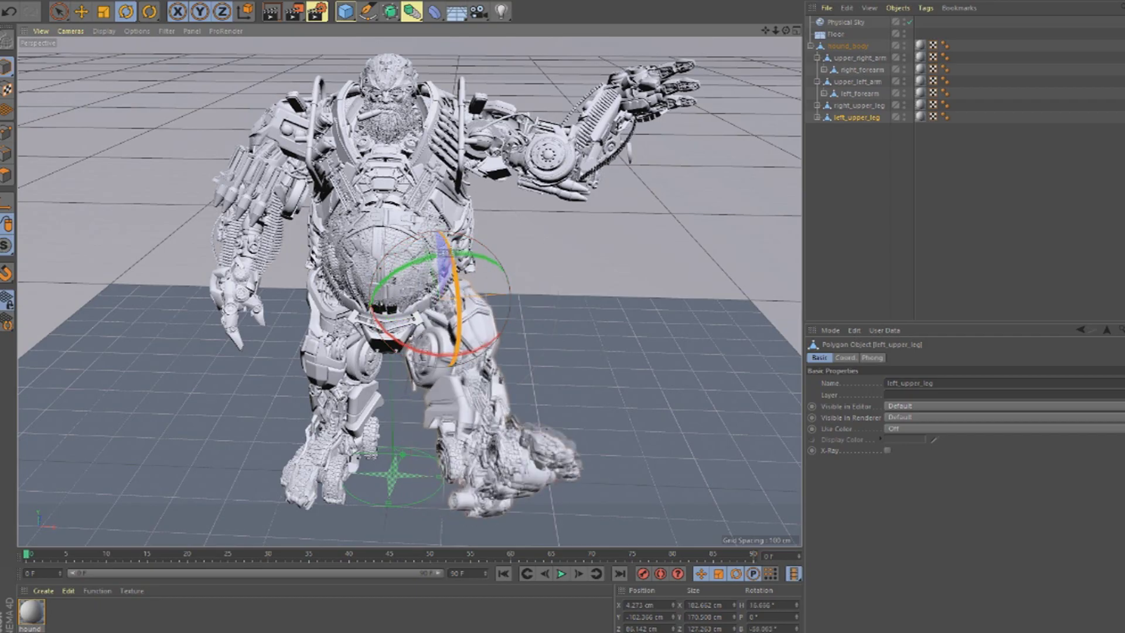
mouse_move(458, 316)
mouse_down()
mouse_move(416, 252)
mouse_move(513, 300)
mouse_move(507, 308)
mouse_up()
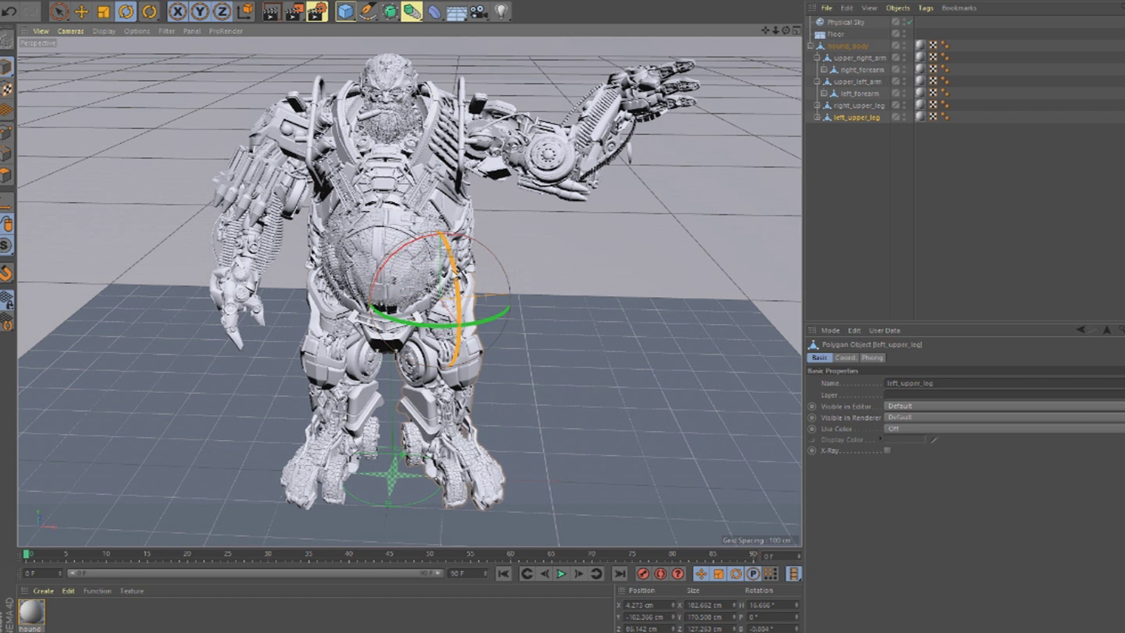
drag(411, 247, 422, 275)
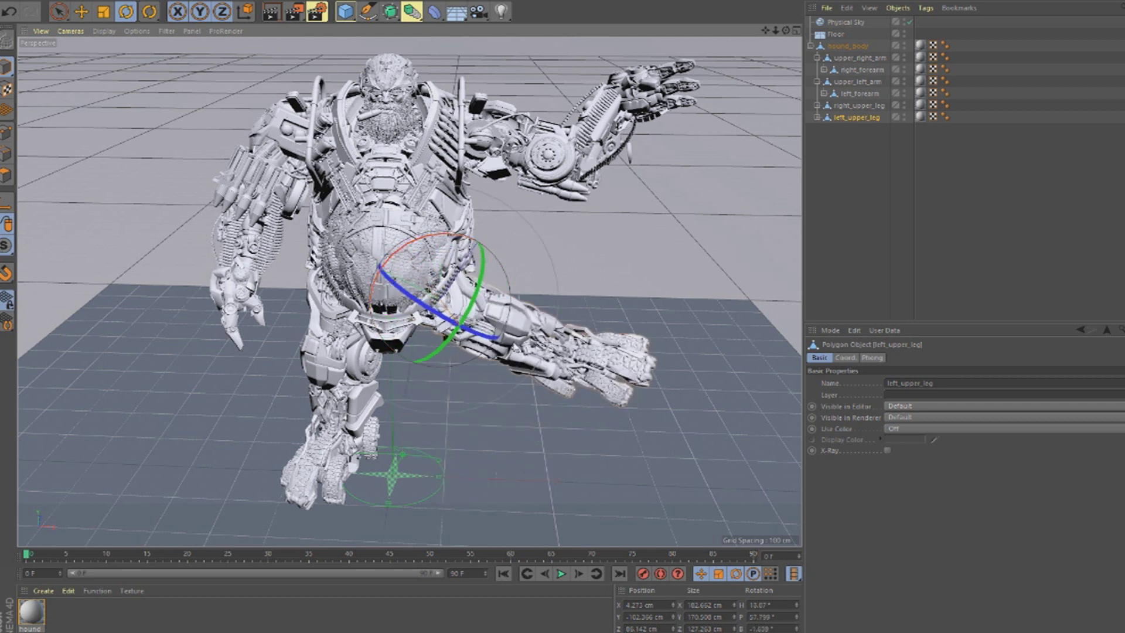
- Bend left_shin back at the knee and rotate left_foot to B 397.096°
click(469, 319)
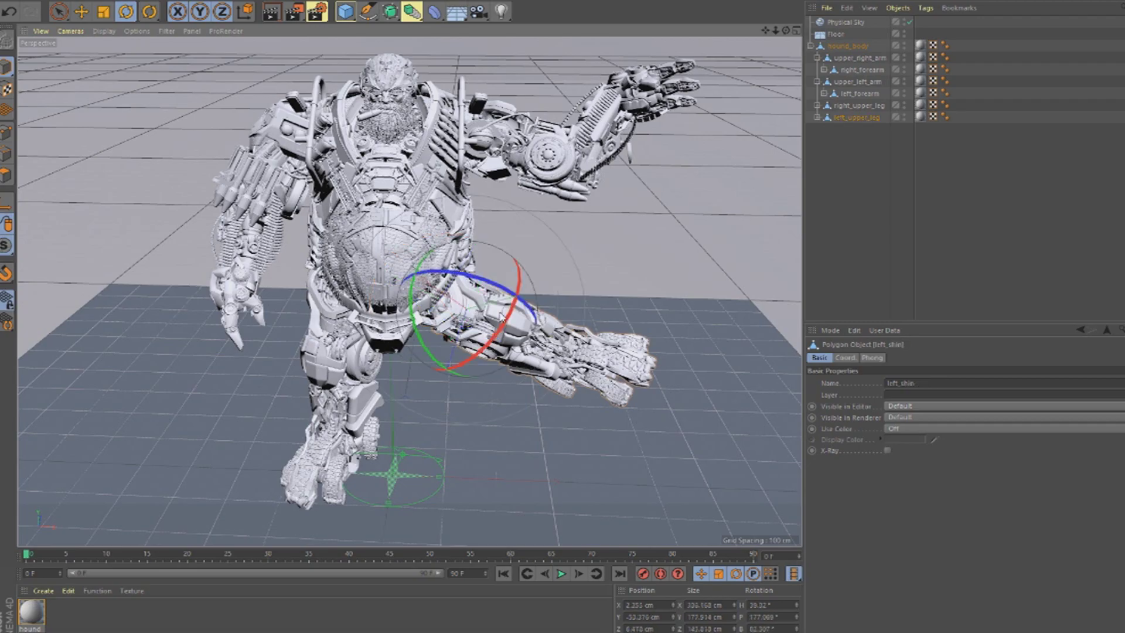
drag(507, 320, 533, 264)
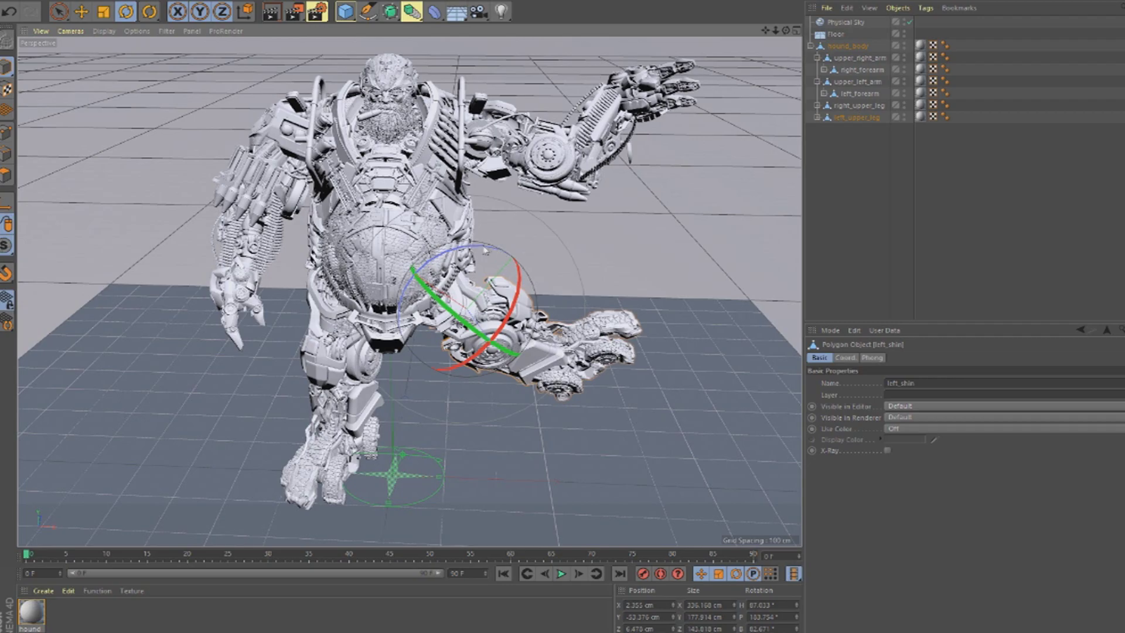
drag(485, 250, 551, 375)
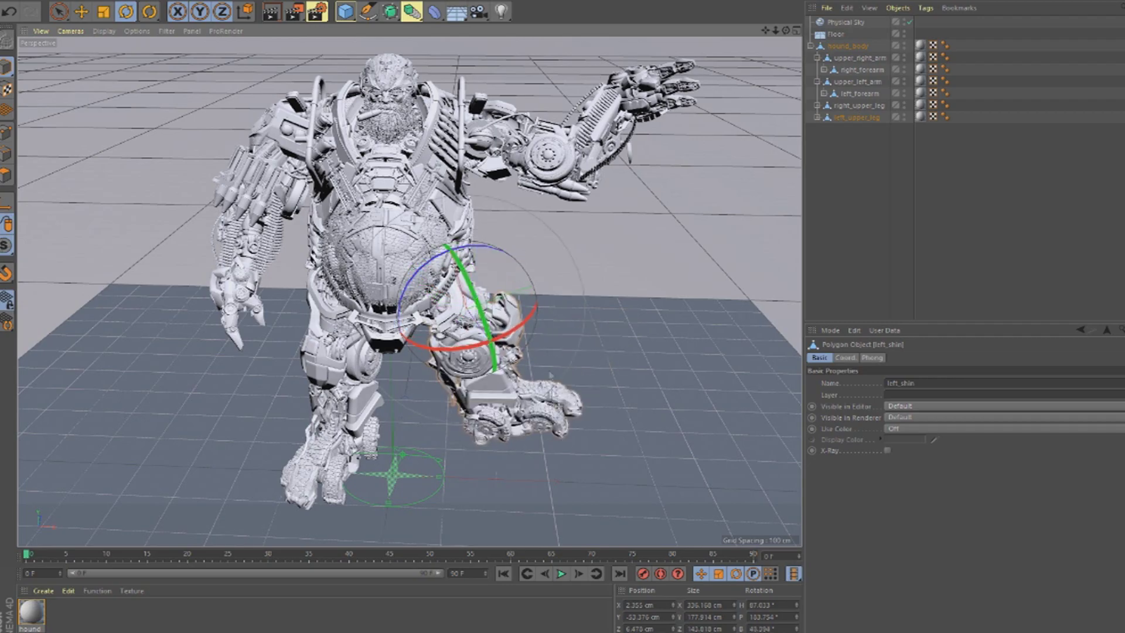
key(Down)
drag(539, 434, 461, 451)
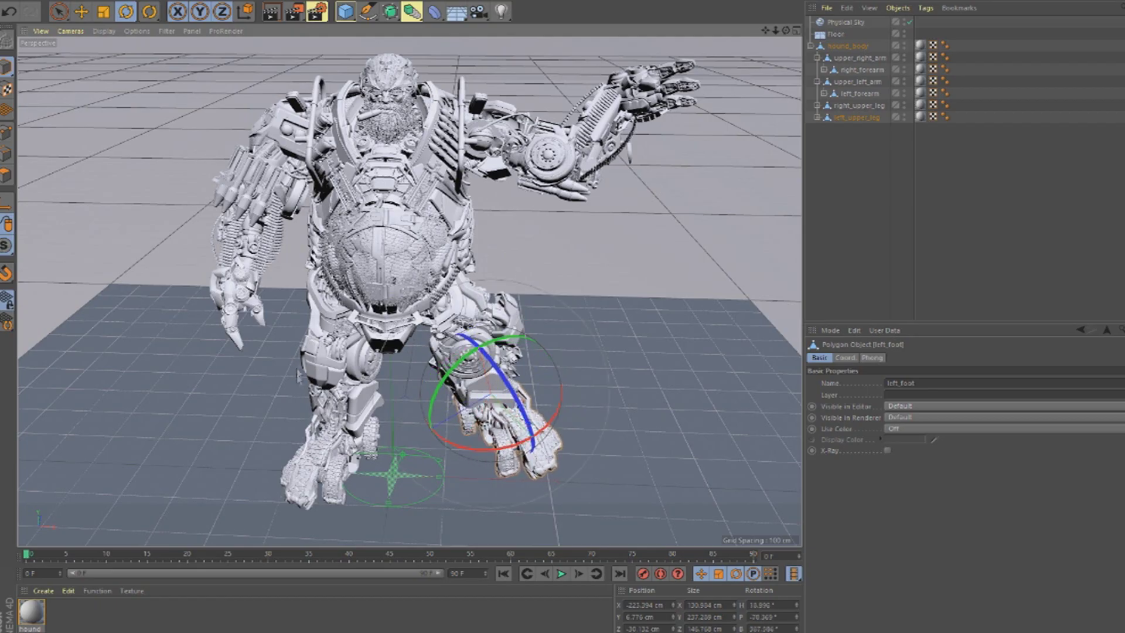
drag(786, 30, 786, 30)
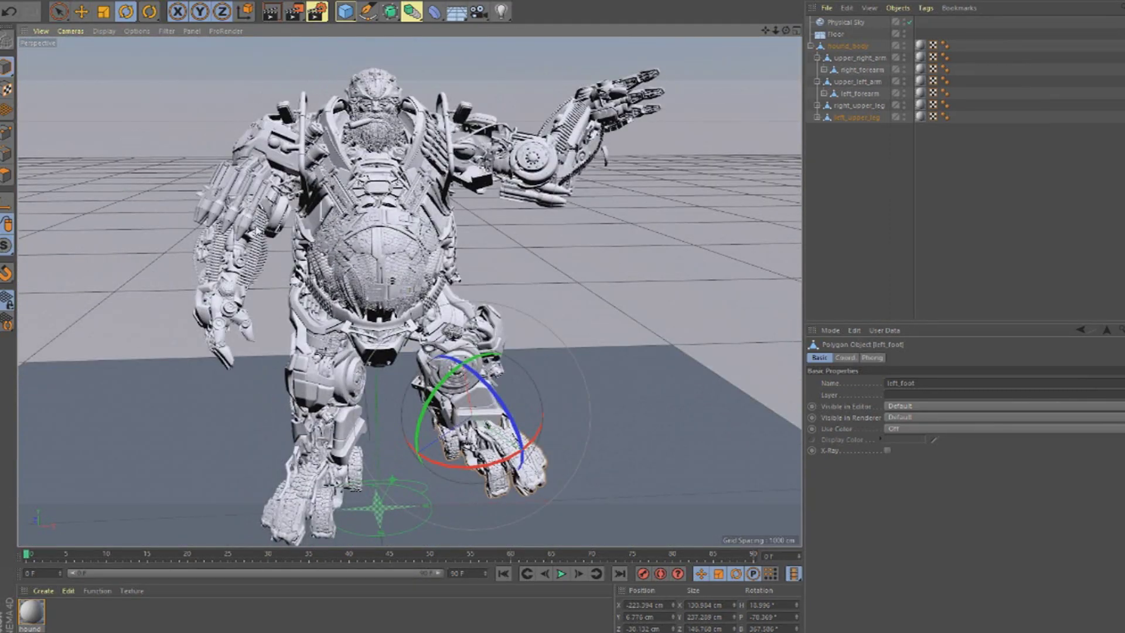
- Raise upper_right_arm at the shoulder and bend right_forearm to P 80.593°
click(258, 218)
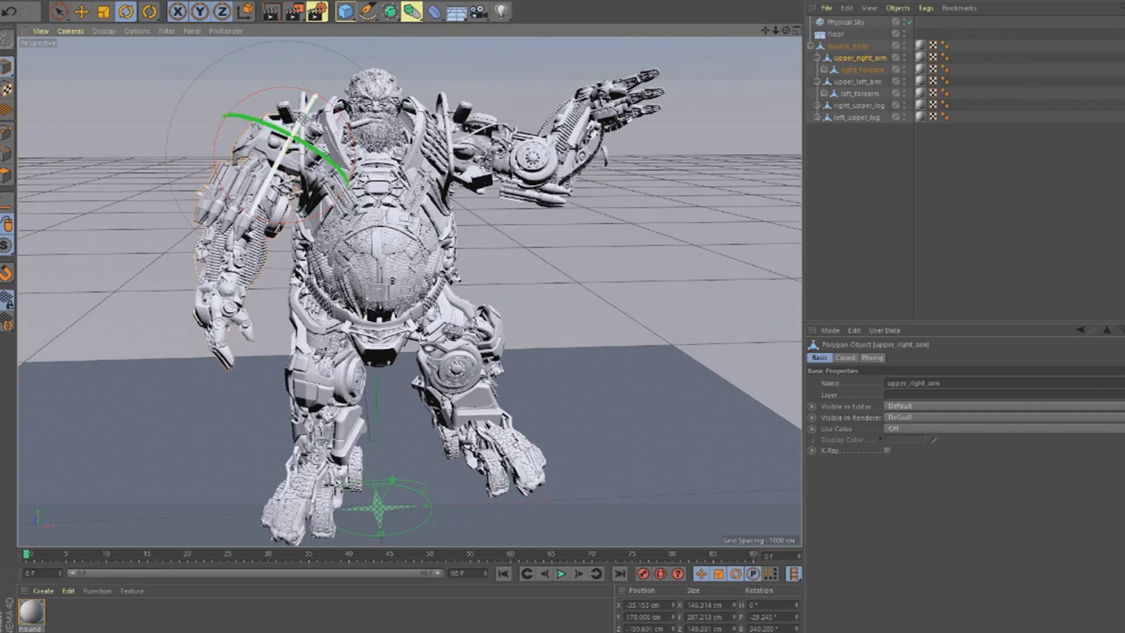
drag(302, 117, 438, 45)
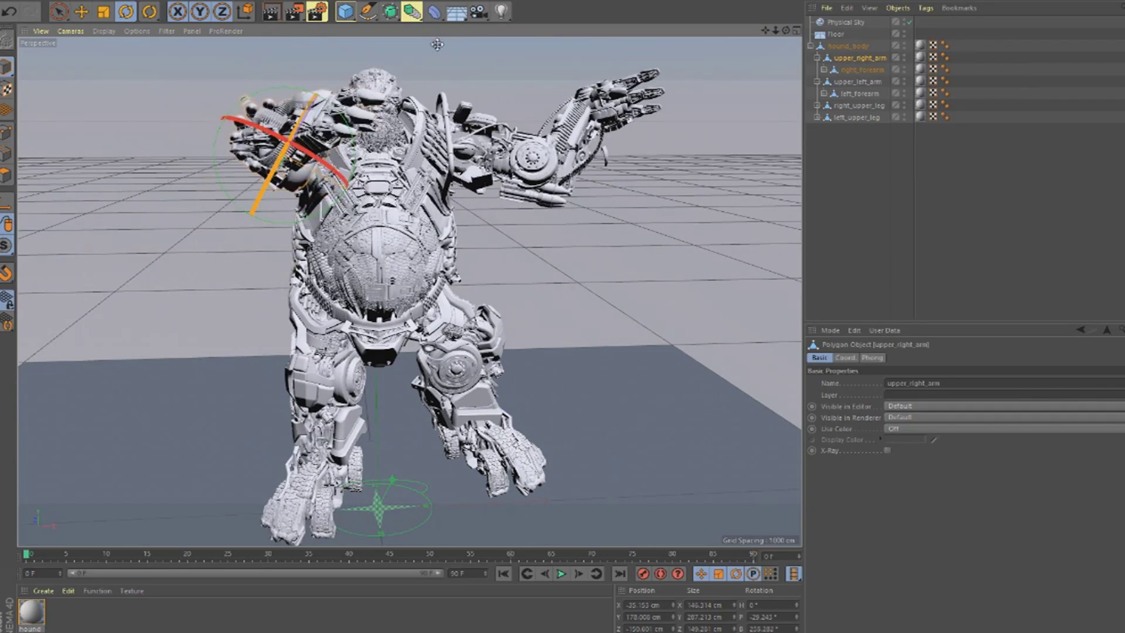
drag(319, 102, 257, 58)
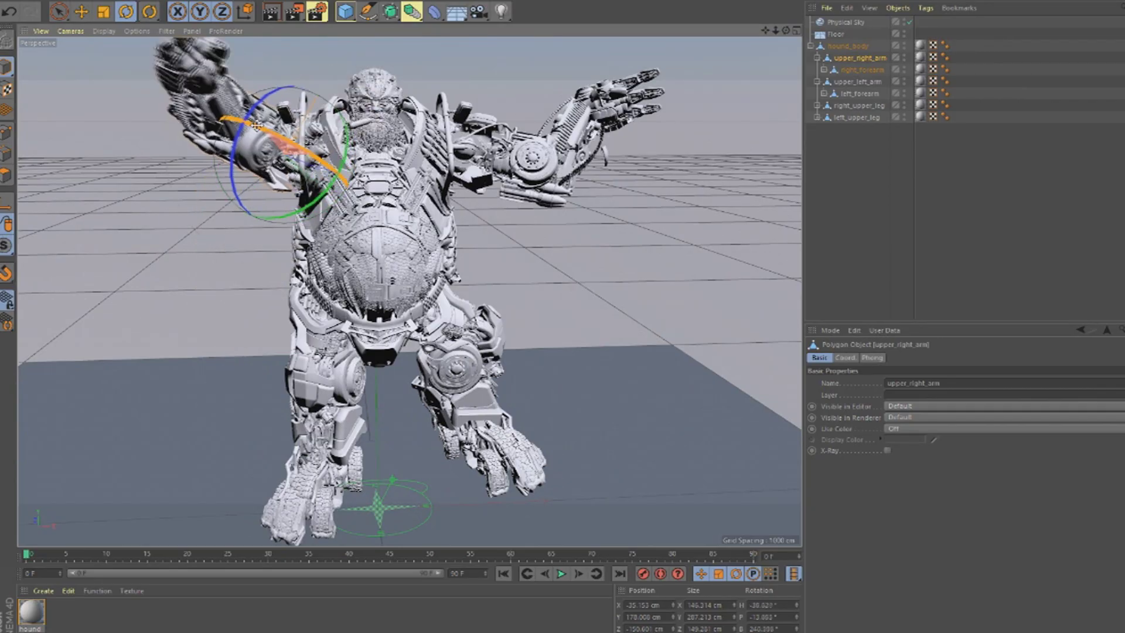
click(861, 69)
drag(246, 117, 275, 70)
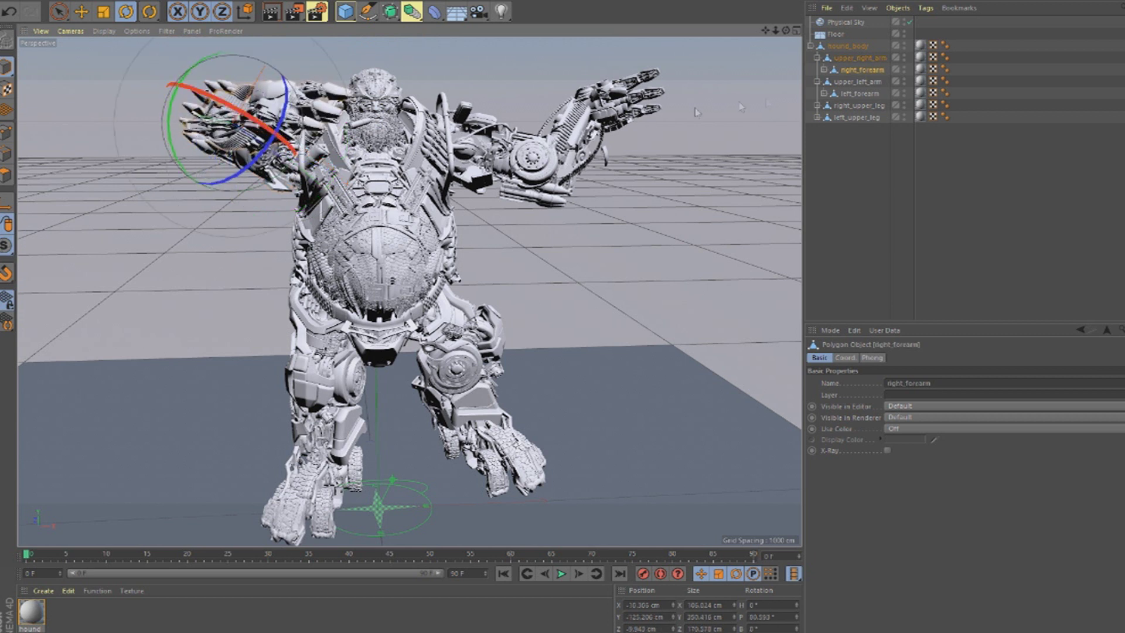
drag(785, 30, 672, 121)
- Rotate right_upper_leg on heading and bank to swing it outward
click(343, 378)
click(315, 331)
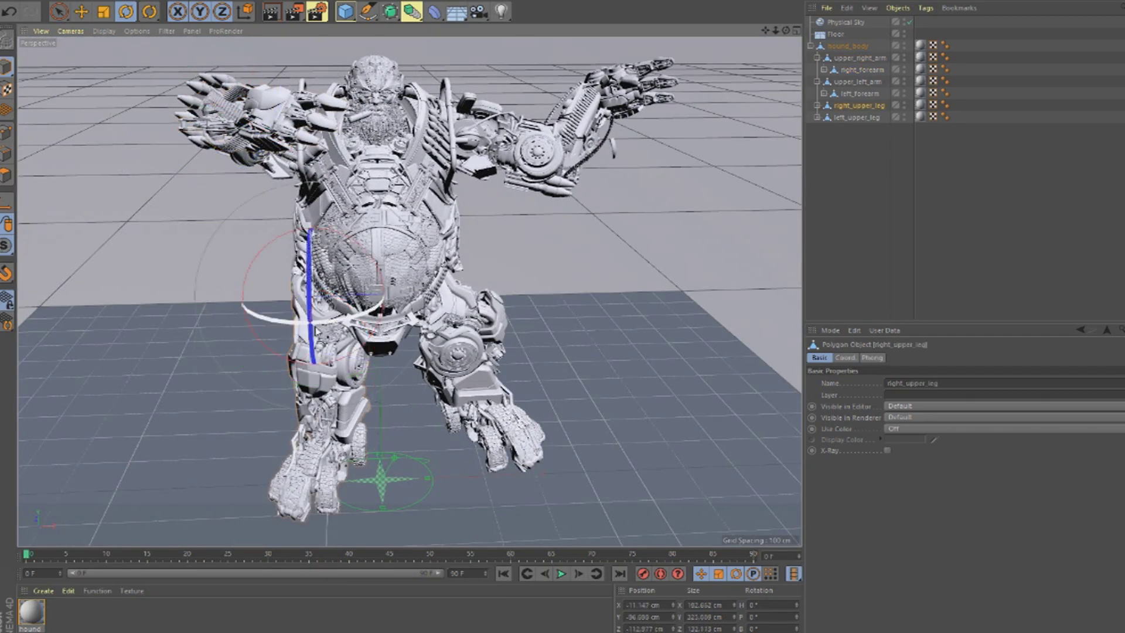
drag(322, 323, 271, 328)
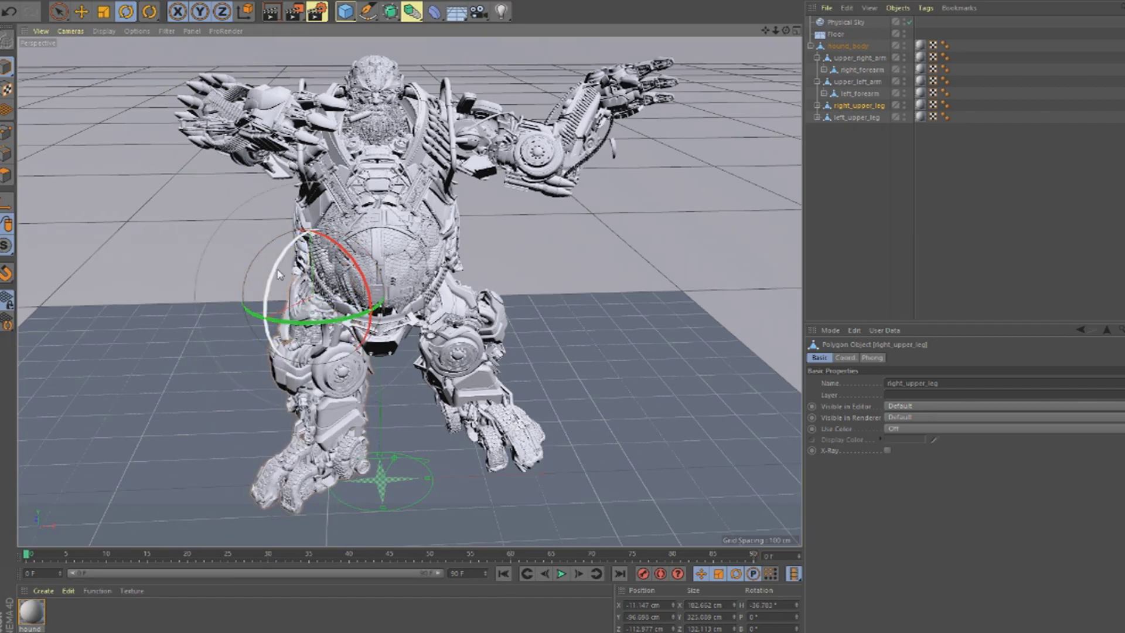
drag(279, 275, 288, 340)
- Undo a right_shin bend, then tilt right_foot's bank to 24.673°
click(306, 398)
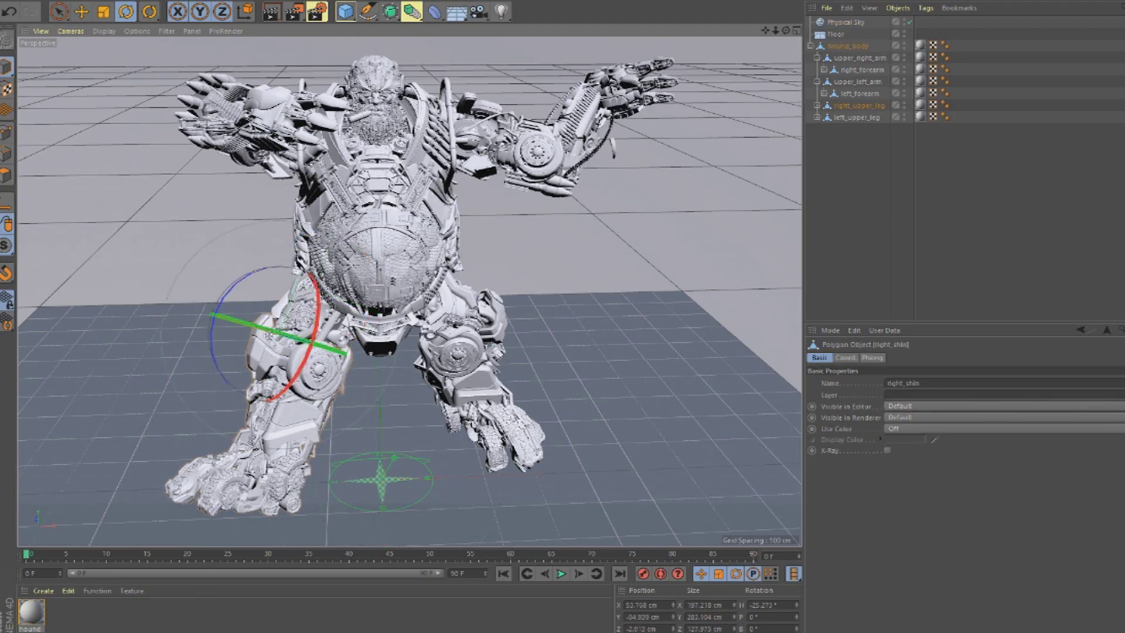
drag(246, 282, 297, 324)
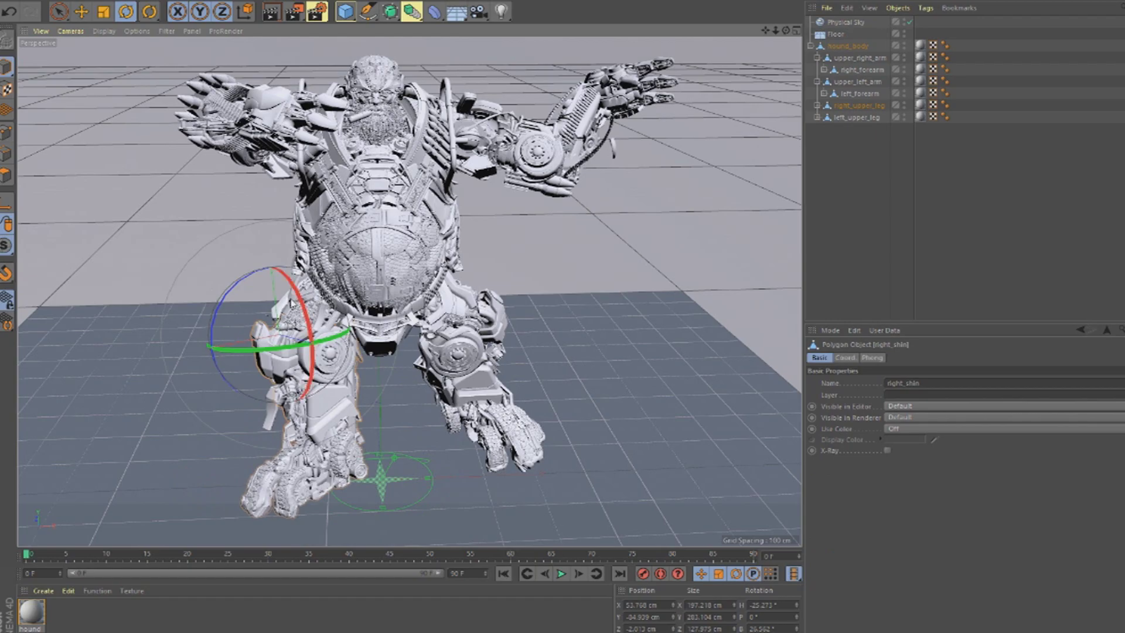
click(9, 10)
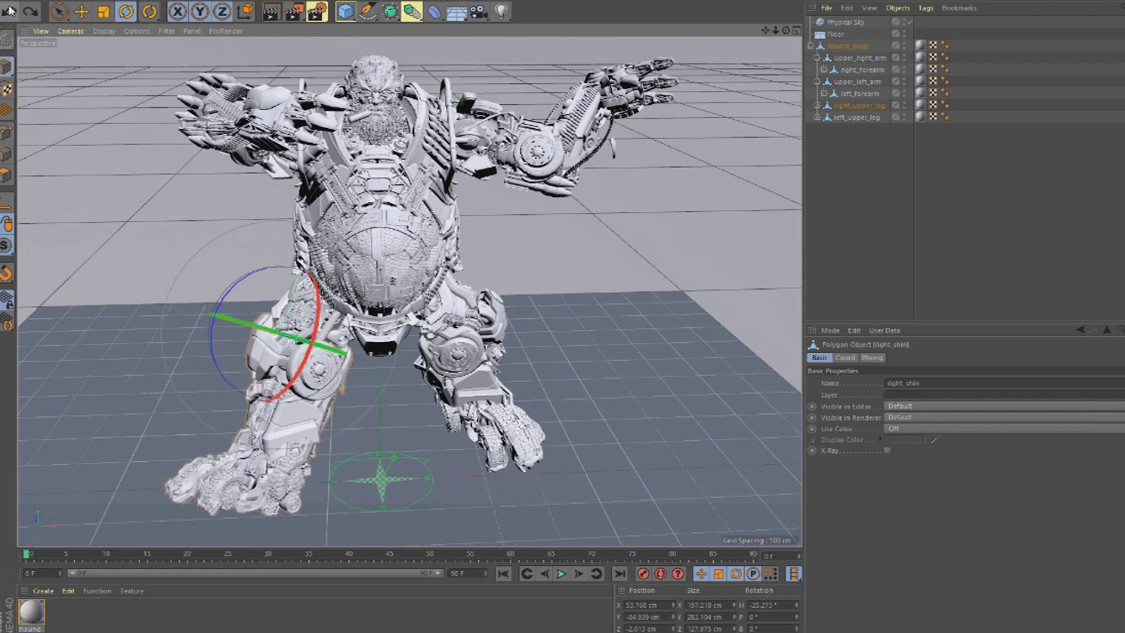
click(281, 504)
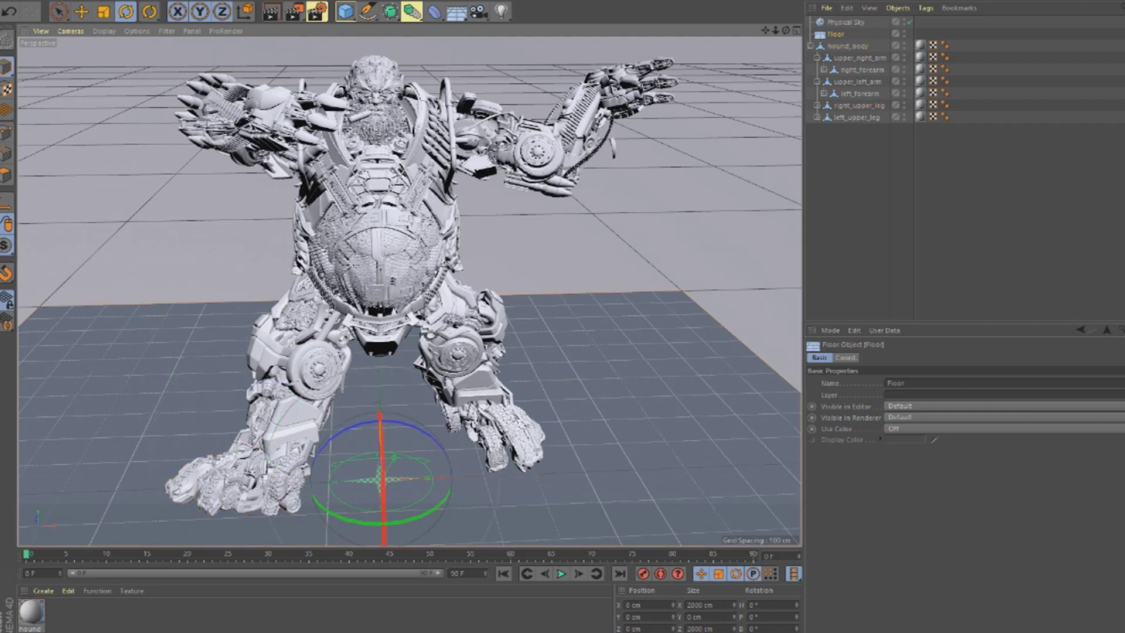
drag(233, 401, 196, 410)
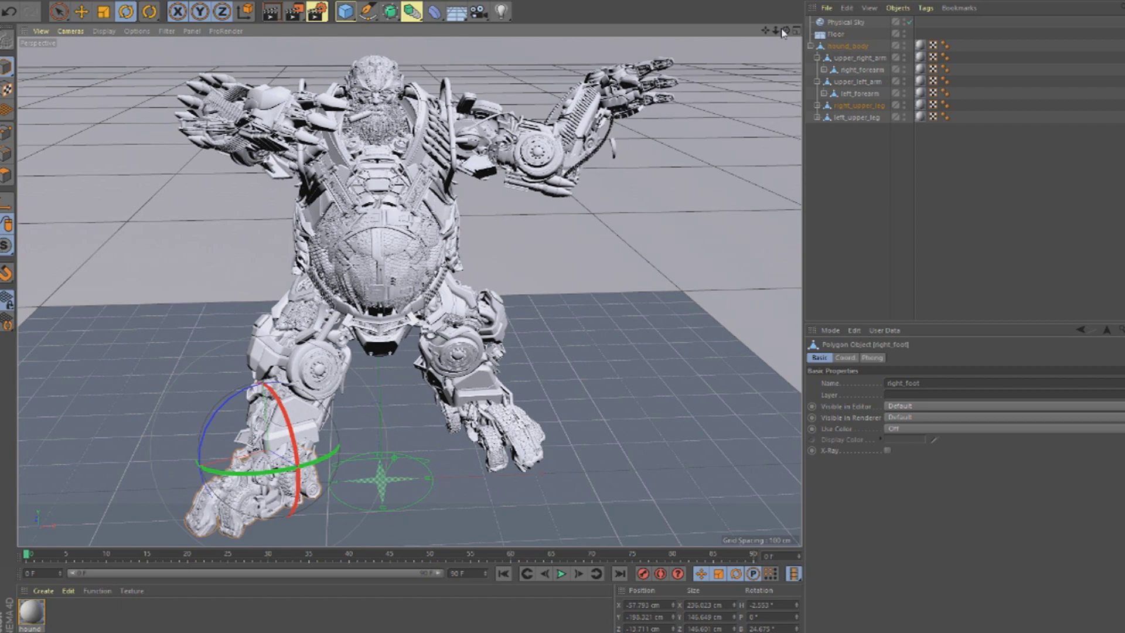
mouse_move(586, 291)
alt+mouse_down()
mouse_move(234, 291)
mouse_move(217, 269)
alt+mouse_up()
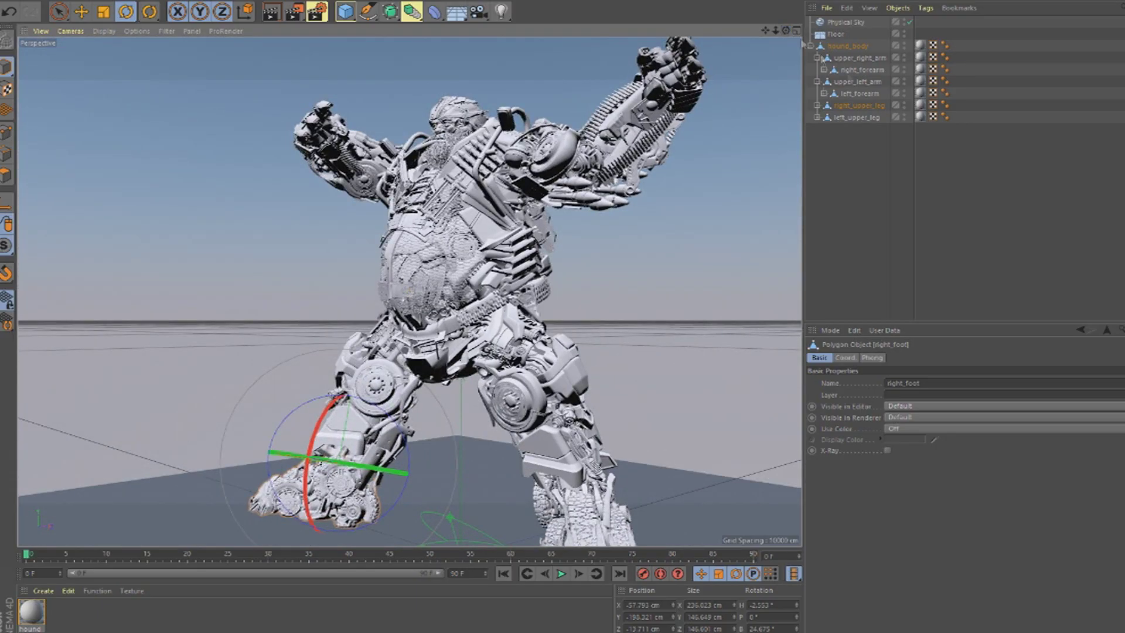
- Rotate right_foot to a new angle, select Physical Sky, and orbit closer to the robot
drag(291, 414, 288, 437)
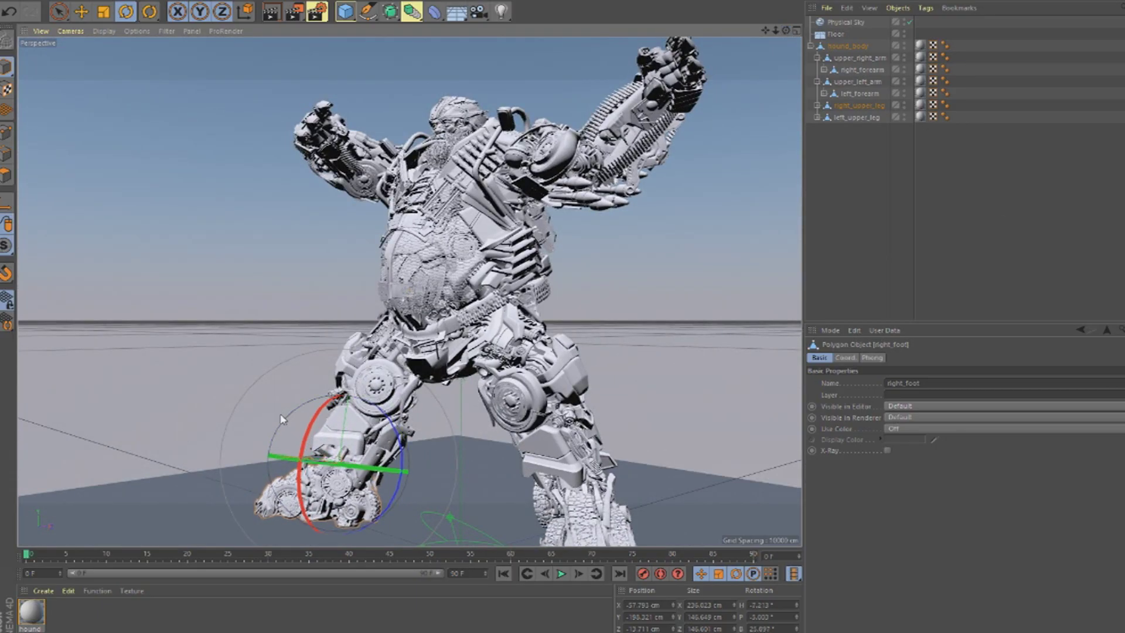
click(725, 344)
alt+drag(701, 314, 701, 313)
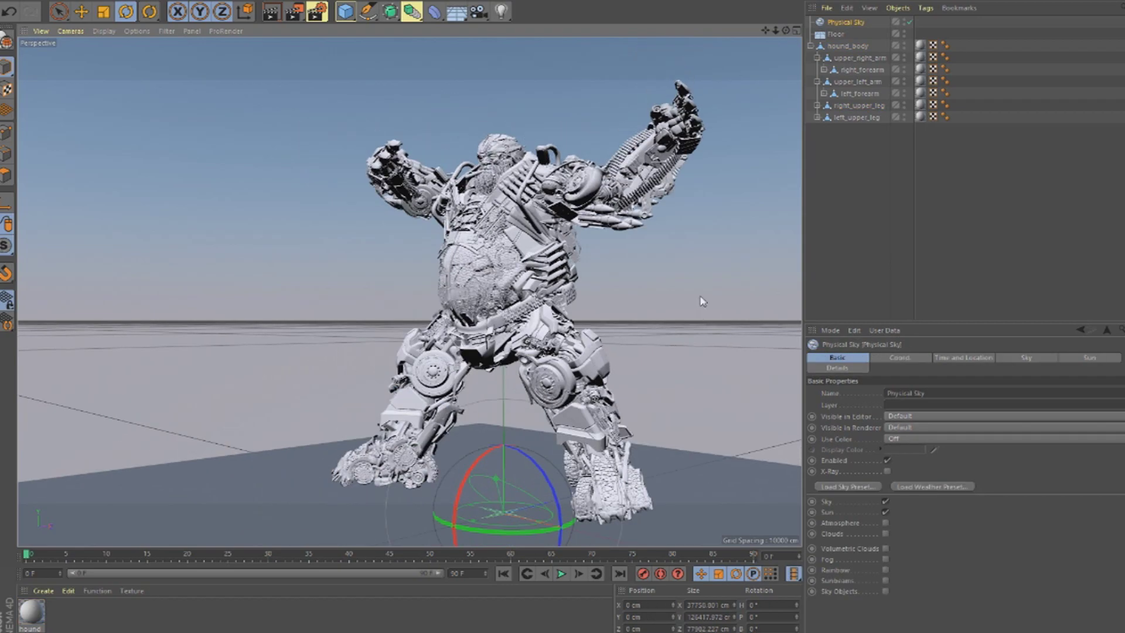
drag(765, 30, 651, 35)
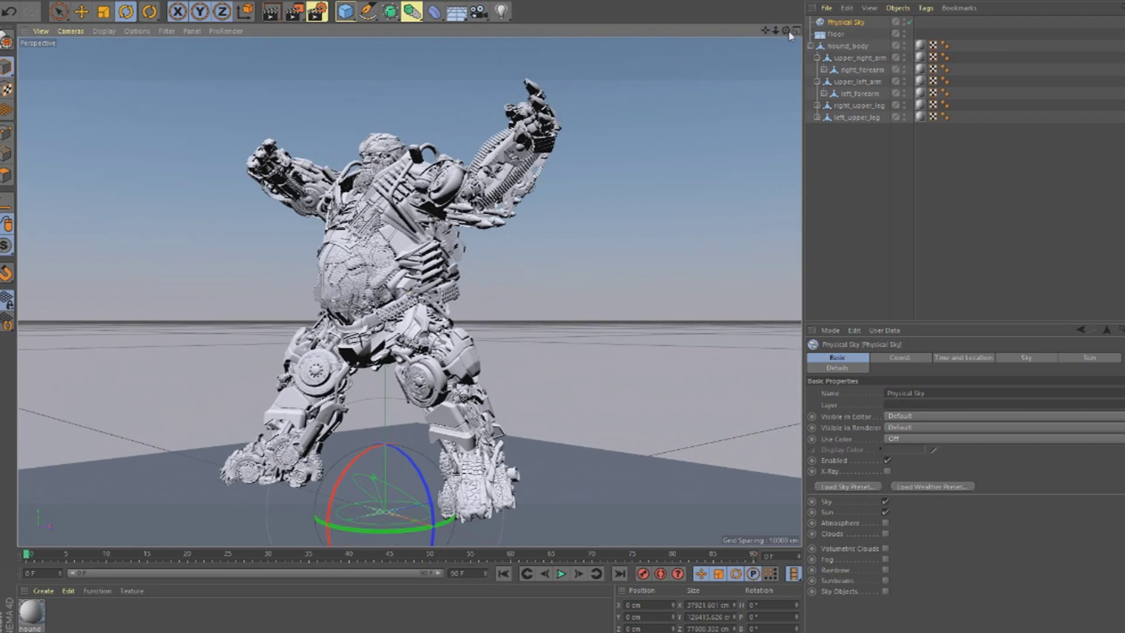
drag(786, 30, 785, 30)
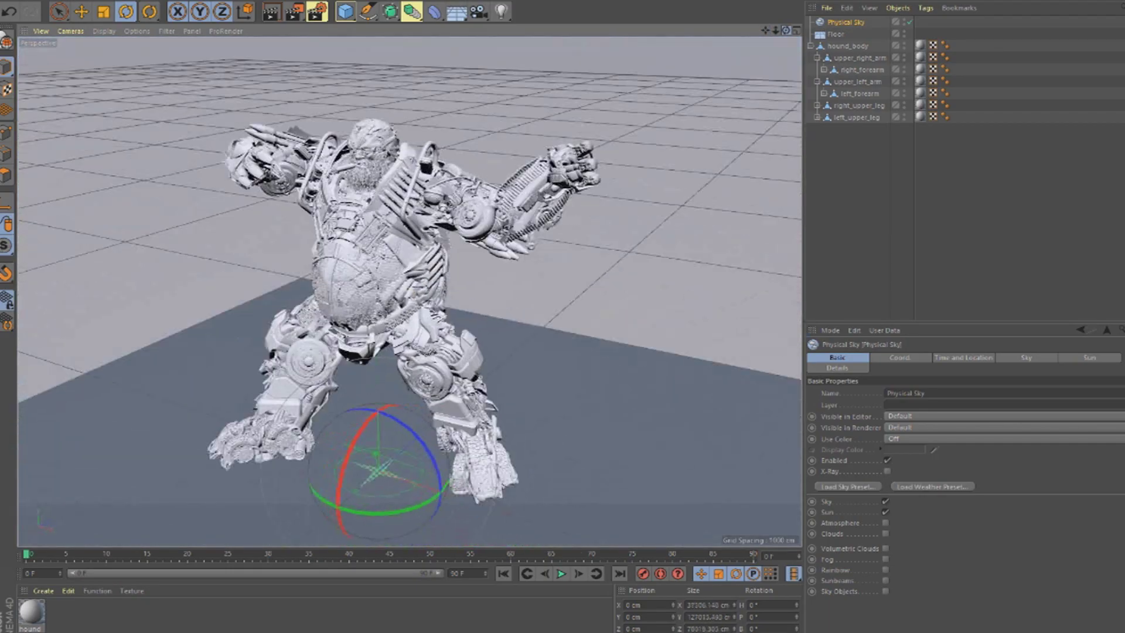
alt+drag(409, 291, 412, 296)
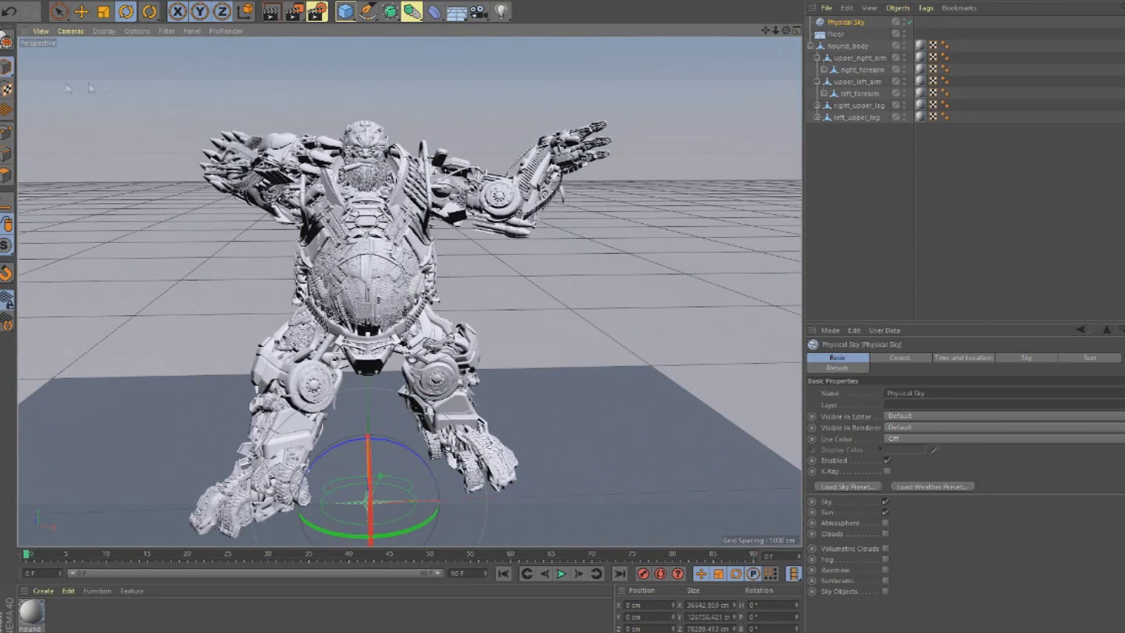
click(349, 140)
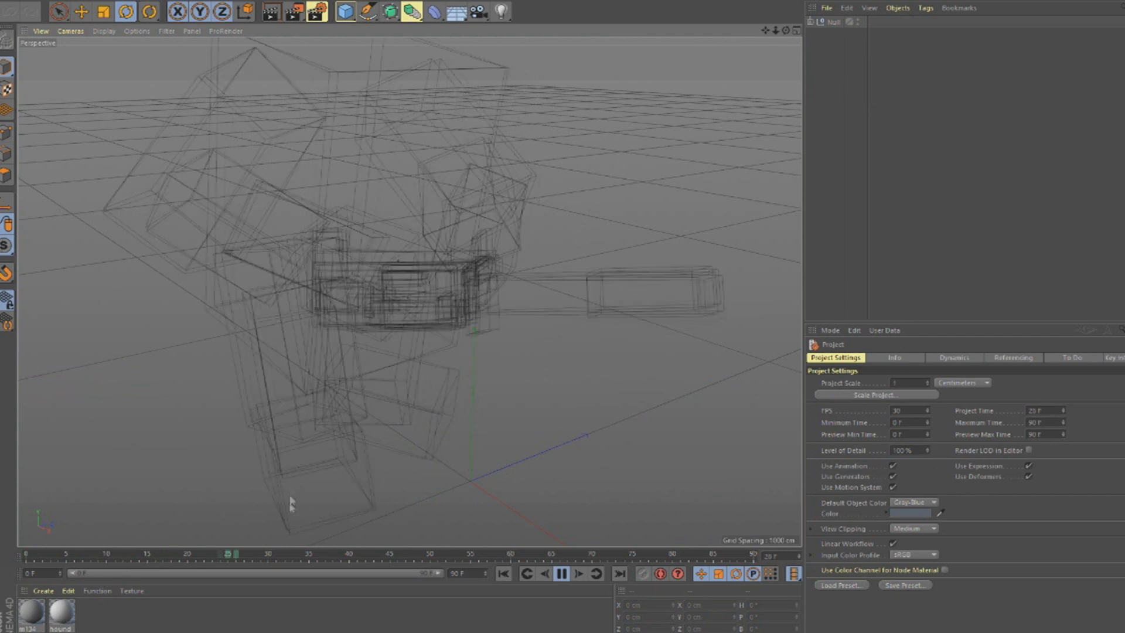
- Stop playback, add a Floor and a Physical Sky, then deselect the sky
click(560, 576)
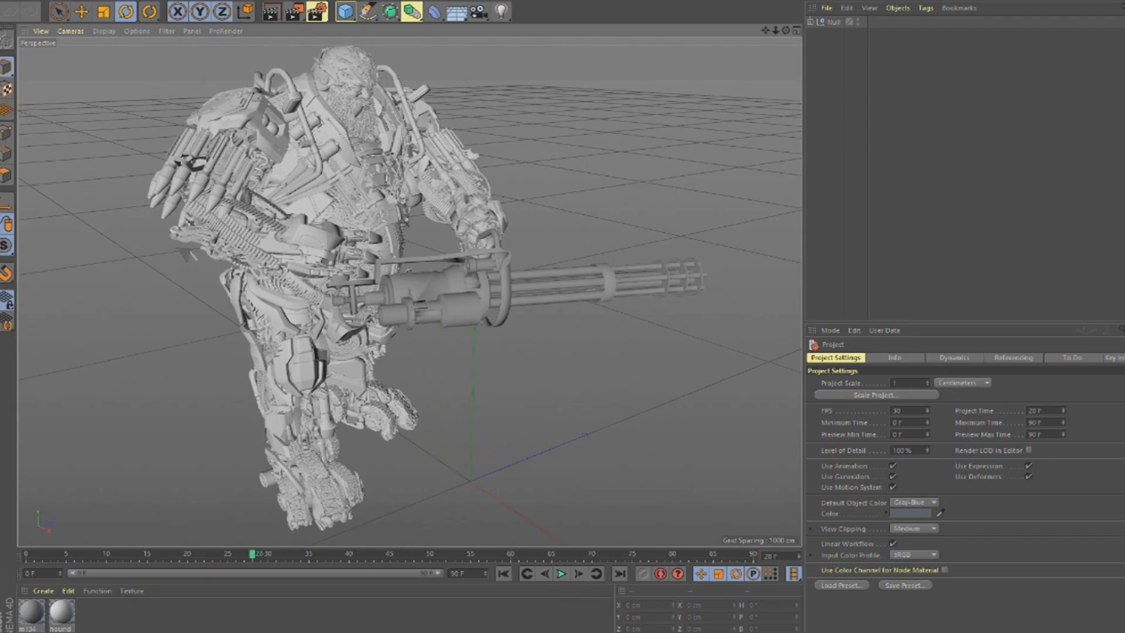
click(455, 14)
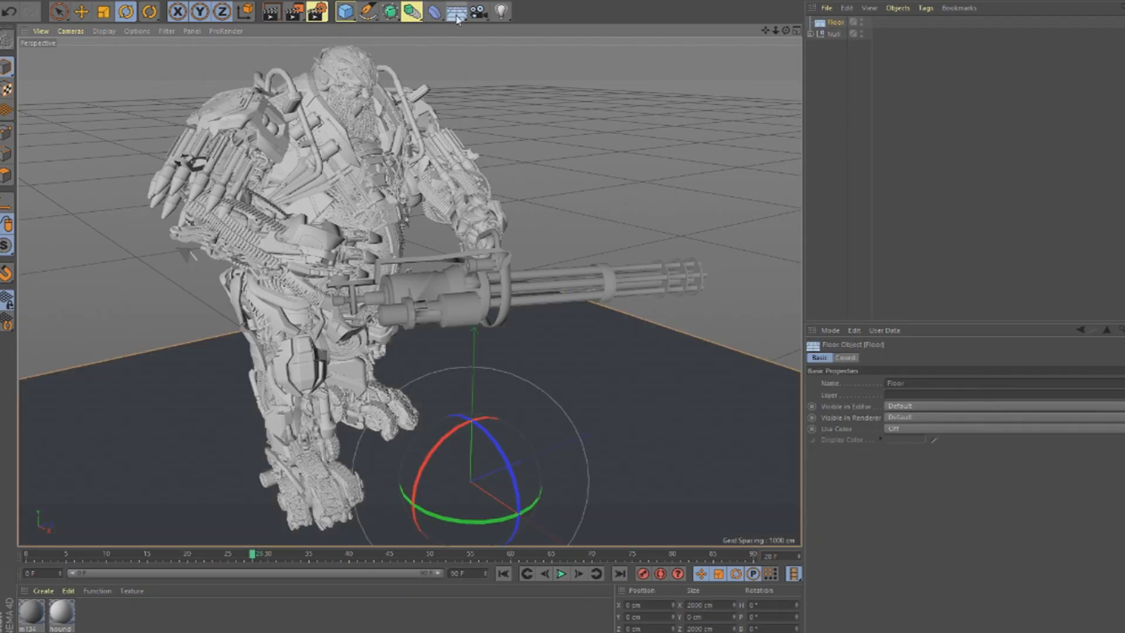
drag(457, 18, 575, 40)
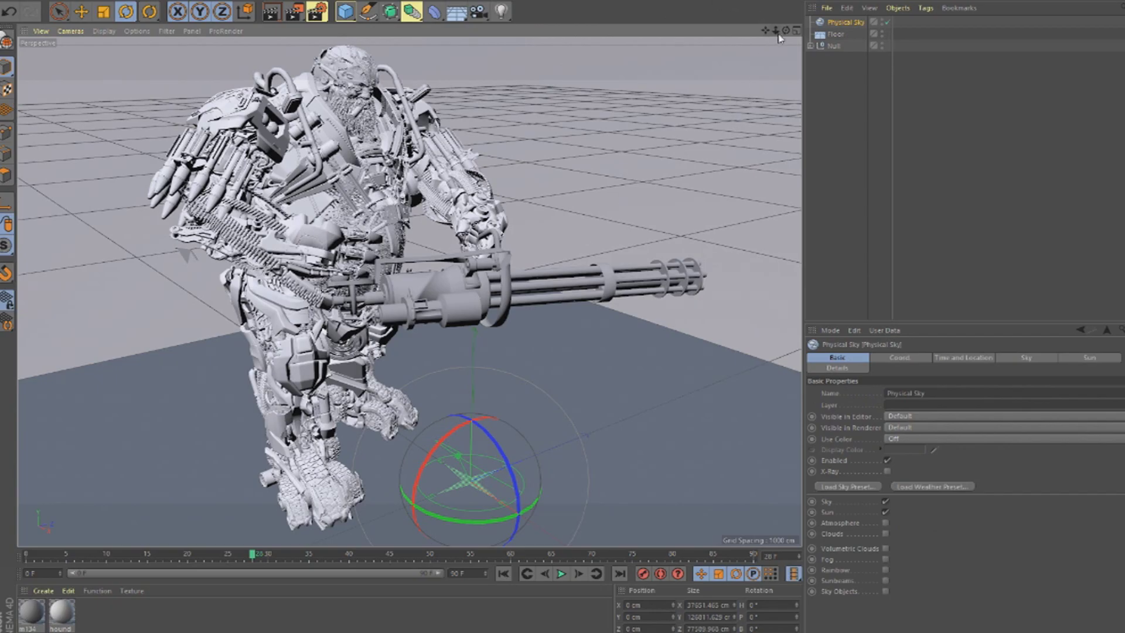
drag(785, 29, 851, 51)
click(843, 74)
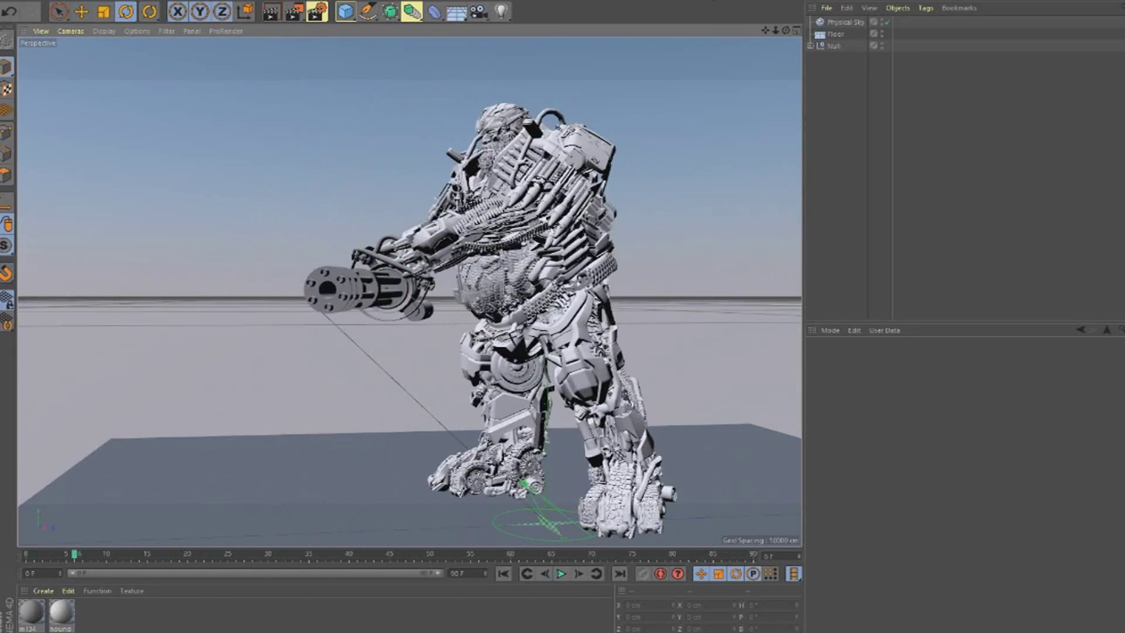
- Orbit and zoom around the minigun robot, ending on a close-up of its bearded face
mouse_move(786, 31)
mouse_down()
mouse_move(732, 35)
mouse_move(761, 32)
mouse_up()
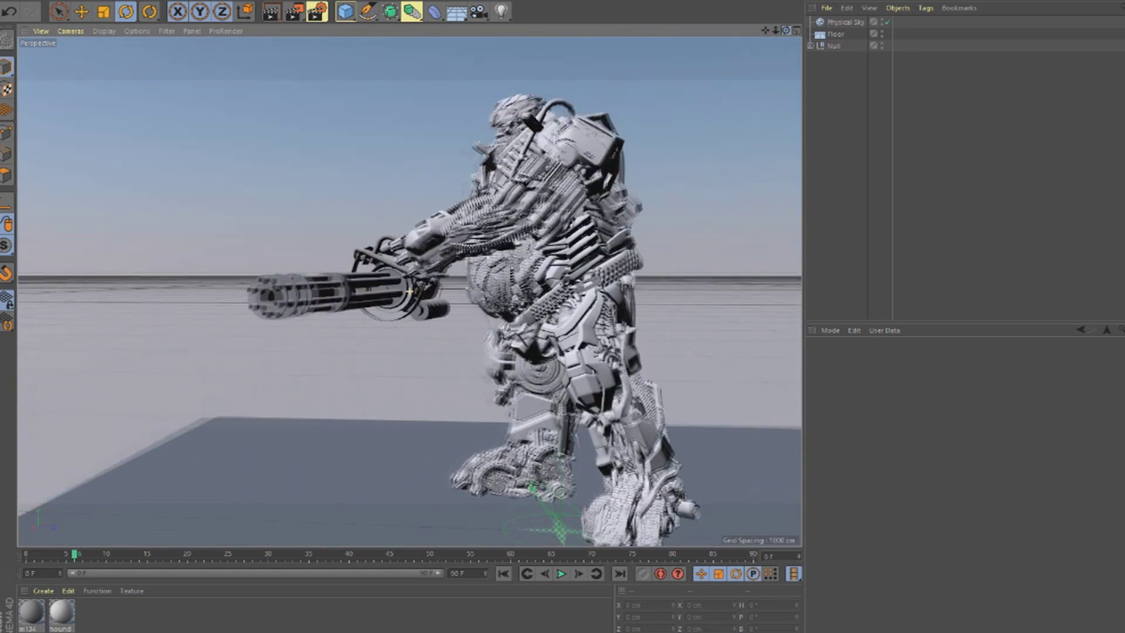
scroll(445, 143, up, 3)
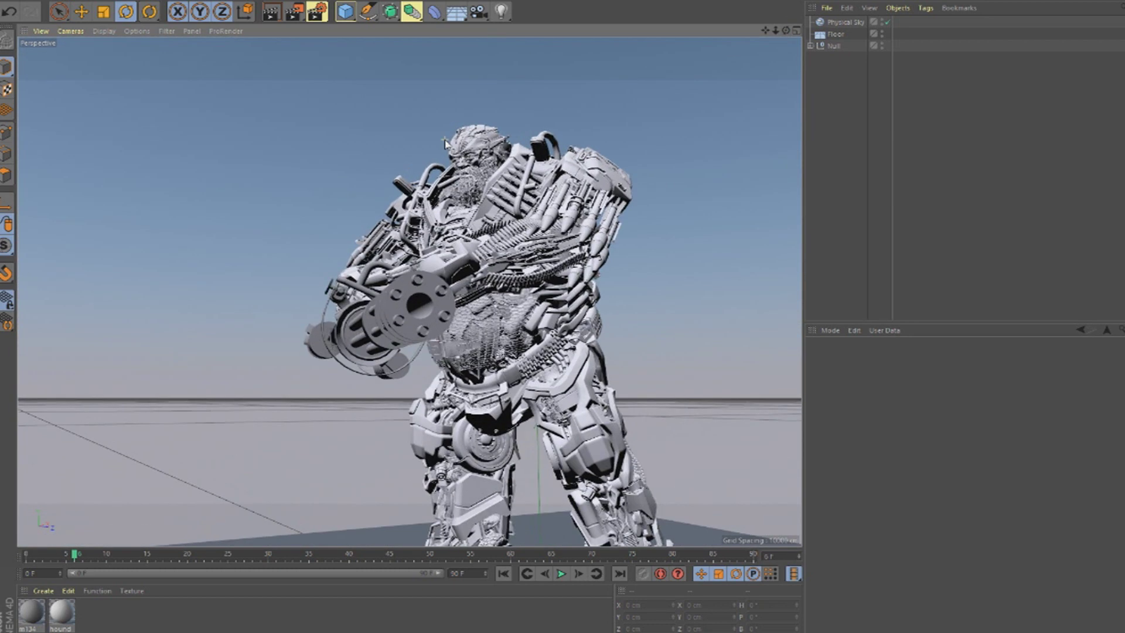
scroll(444, 149, up, 3)
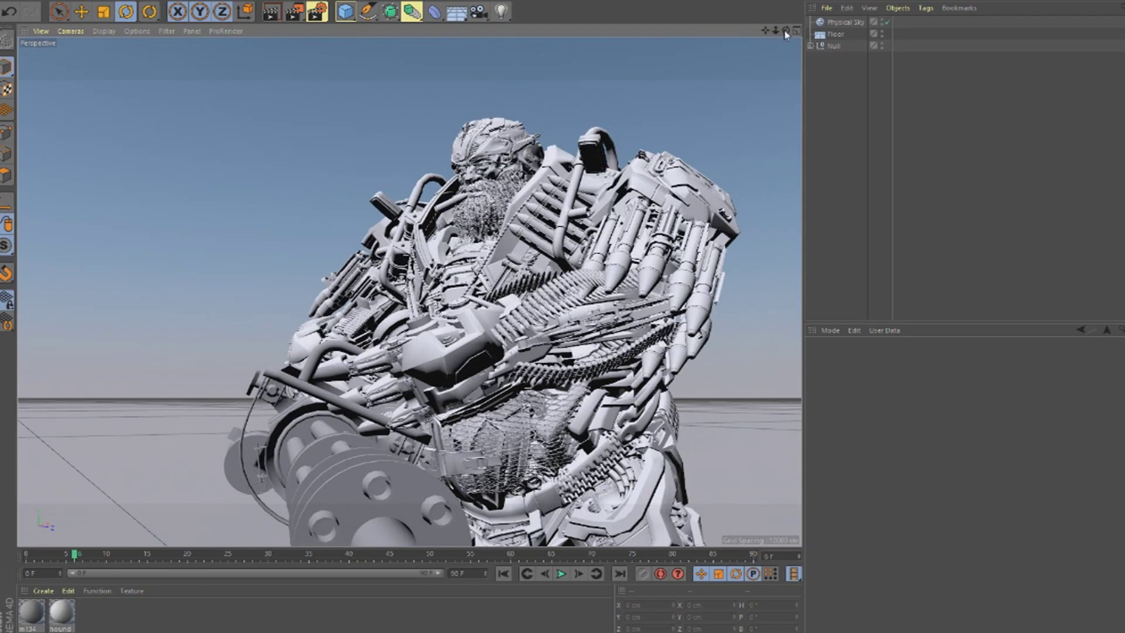
drag(786, 32, 755, 93)
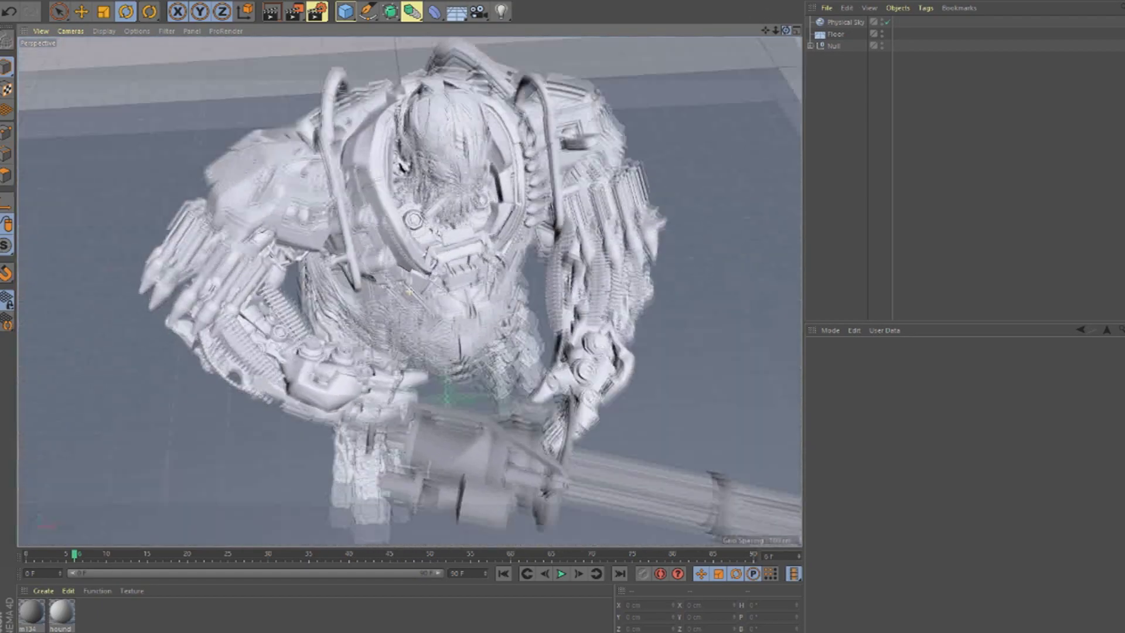
drag(786, 30, 758, 73)
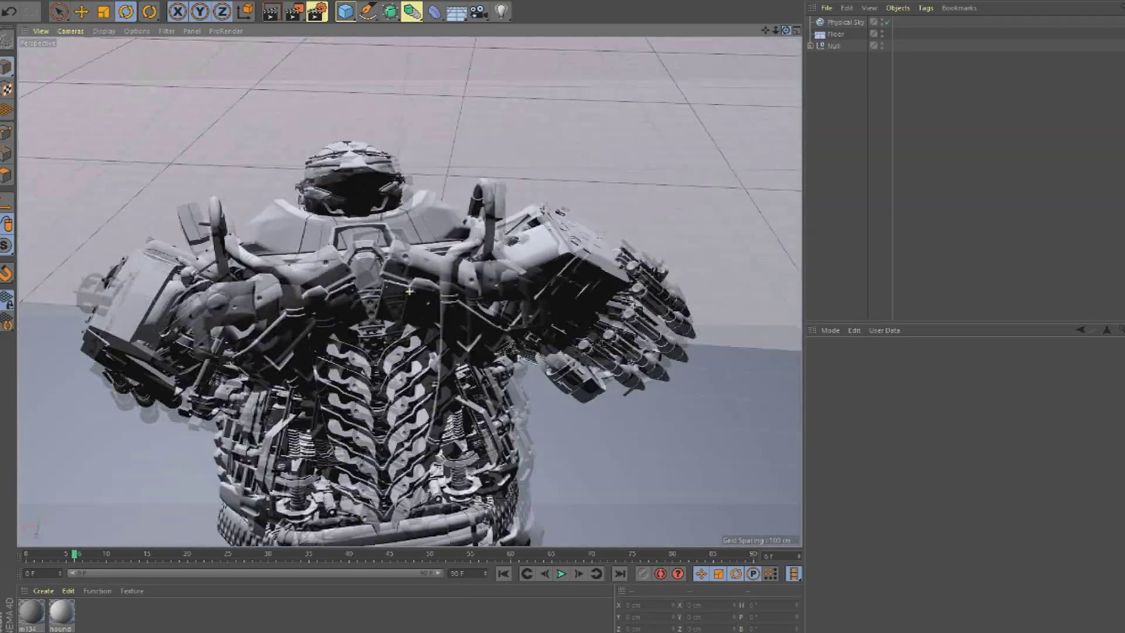
drag(786, 30, 761, 71)
drag(786, 30, 761, 70)
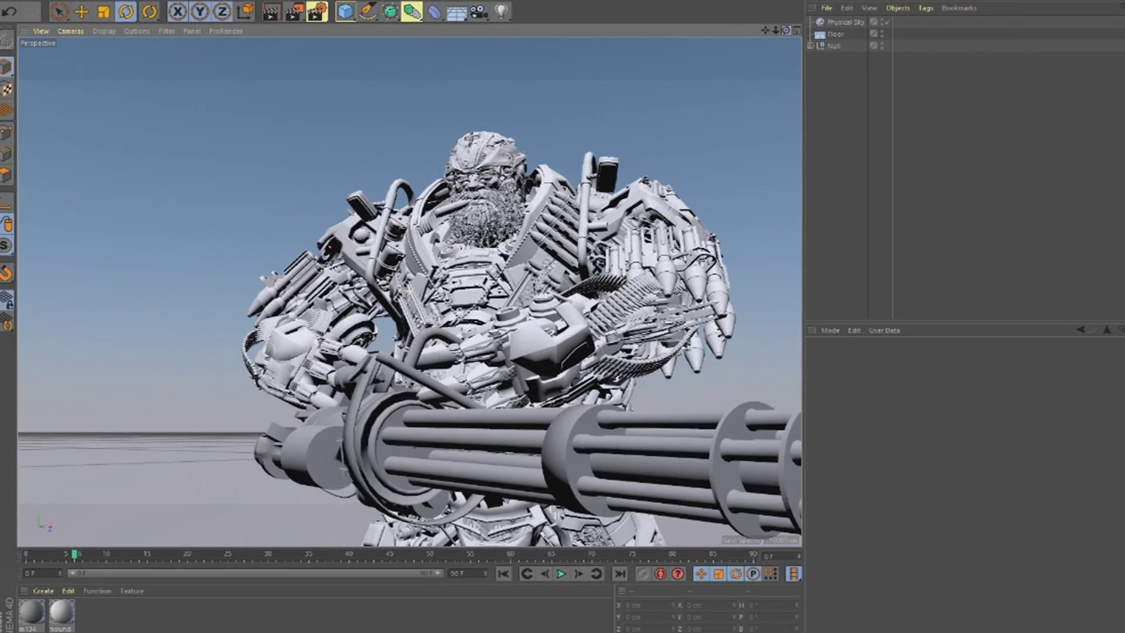
drag(786, 30, 762, 70)
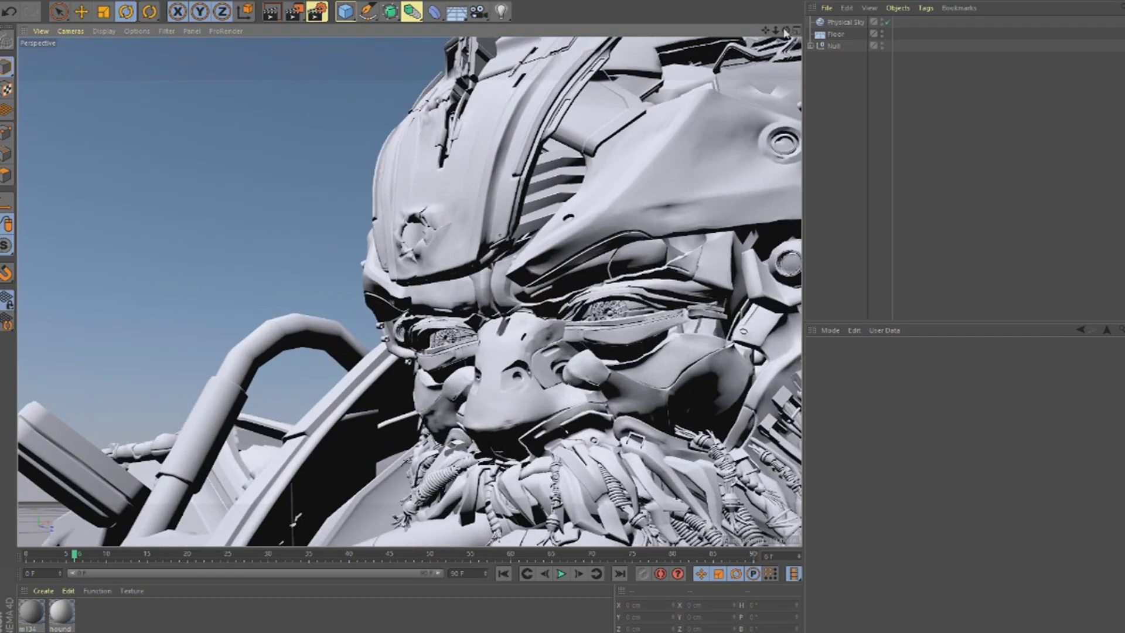
drag(786, 31, 762, 35)
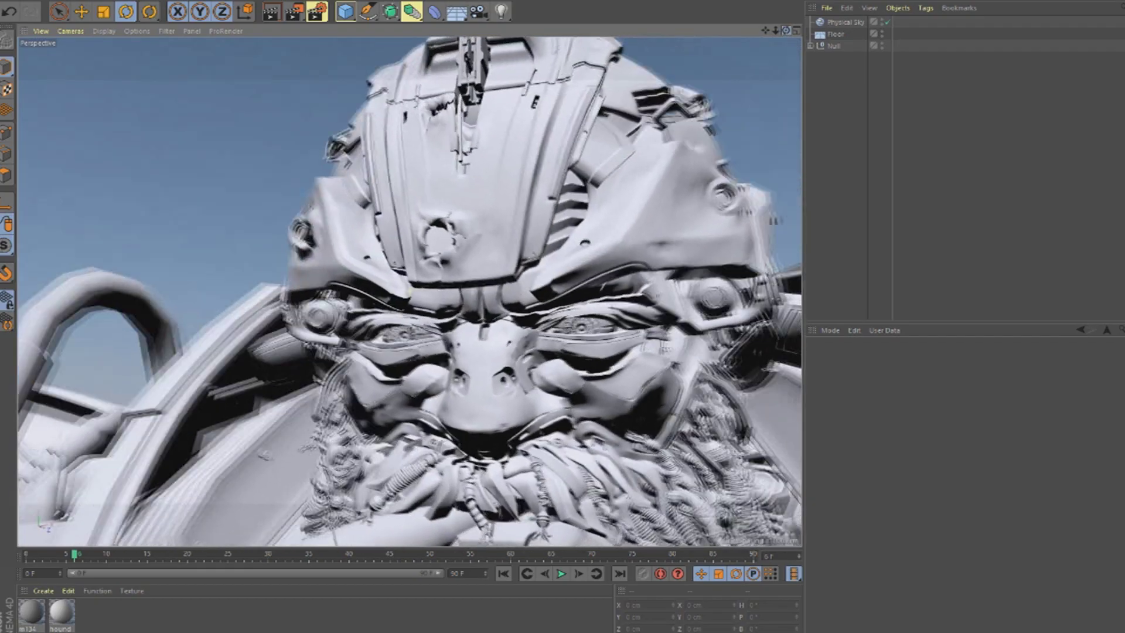